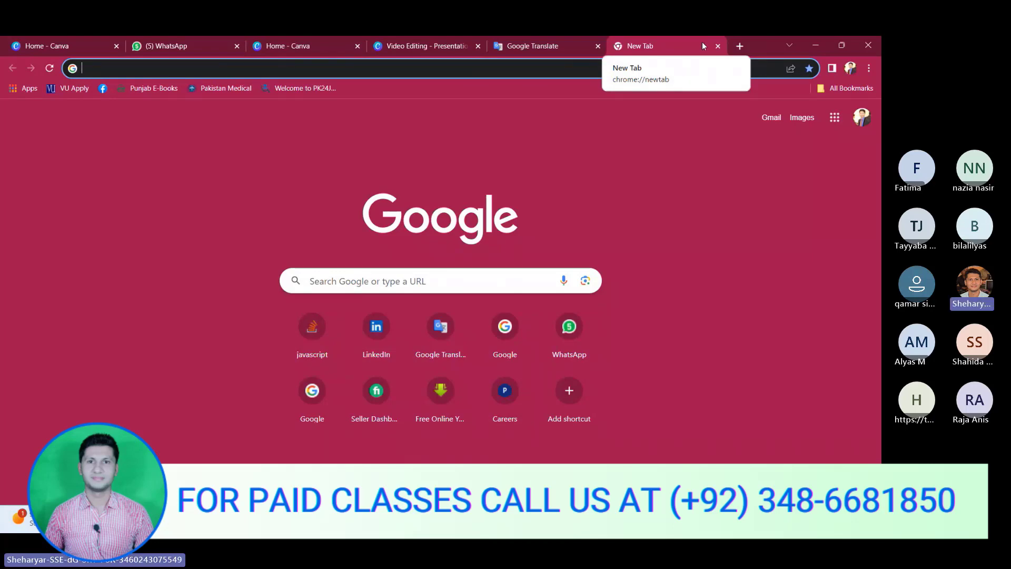
Find wikiHow through a Google search for "wikihow" and open its main page, dismissing the mission banner
type("wiki")
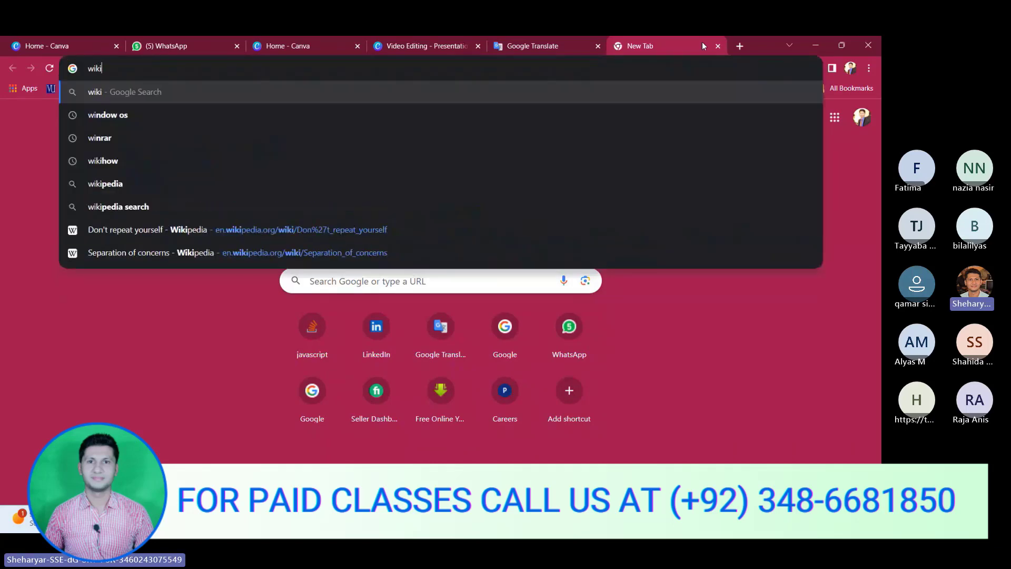
type("hp")
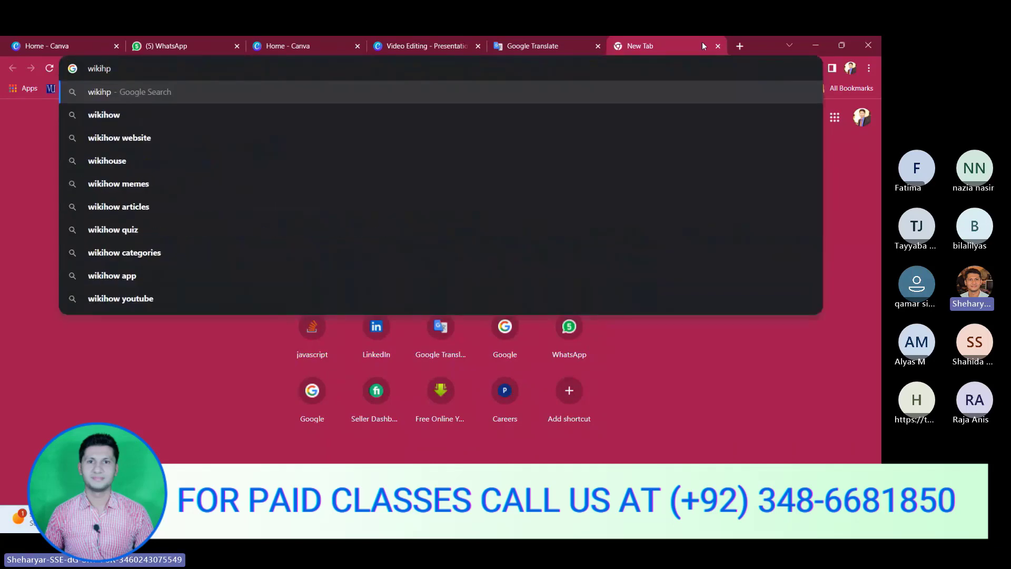
key("BackSpace")
type("ow")
key("Return")
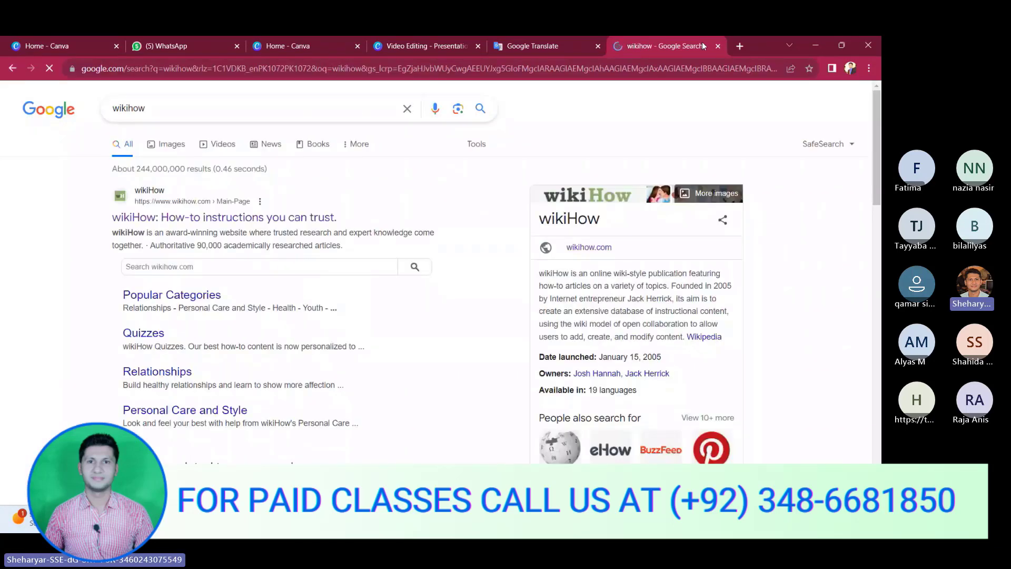
left_click(212, 218)
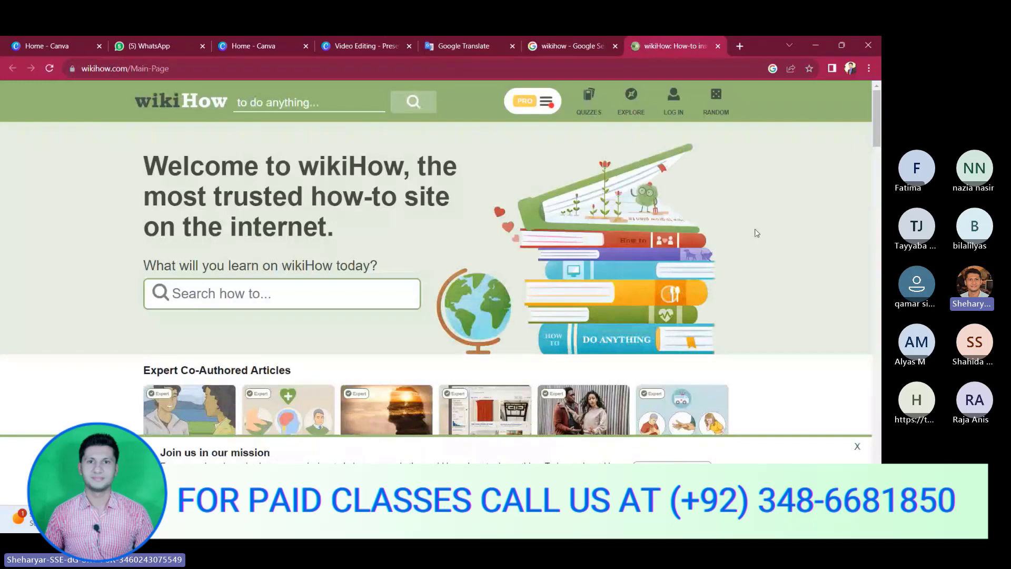
left_click(857, 446)
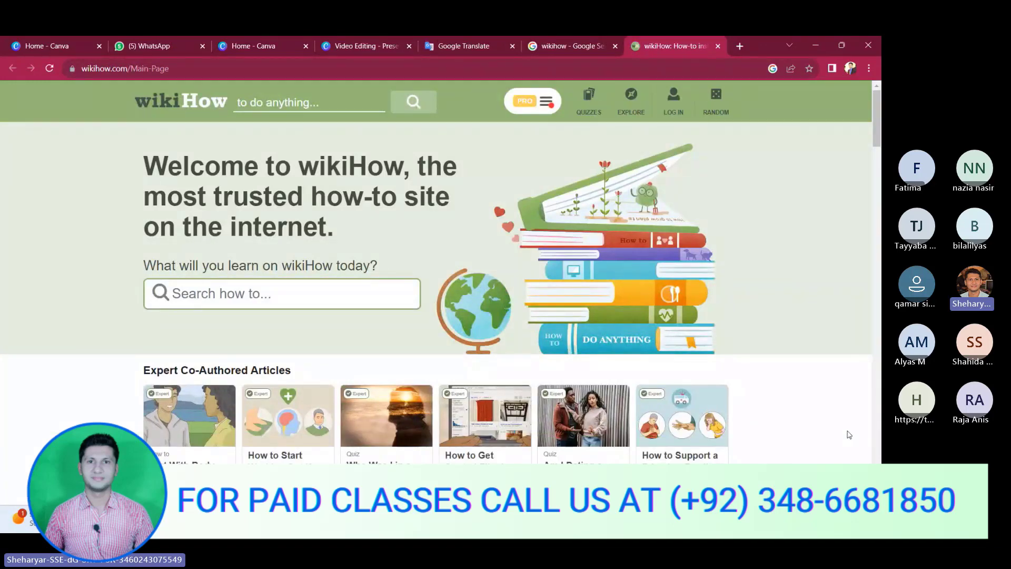
Search wikiHow for "How to long your hair"
scroll(396, 318, "down", 1)
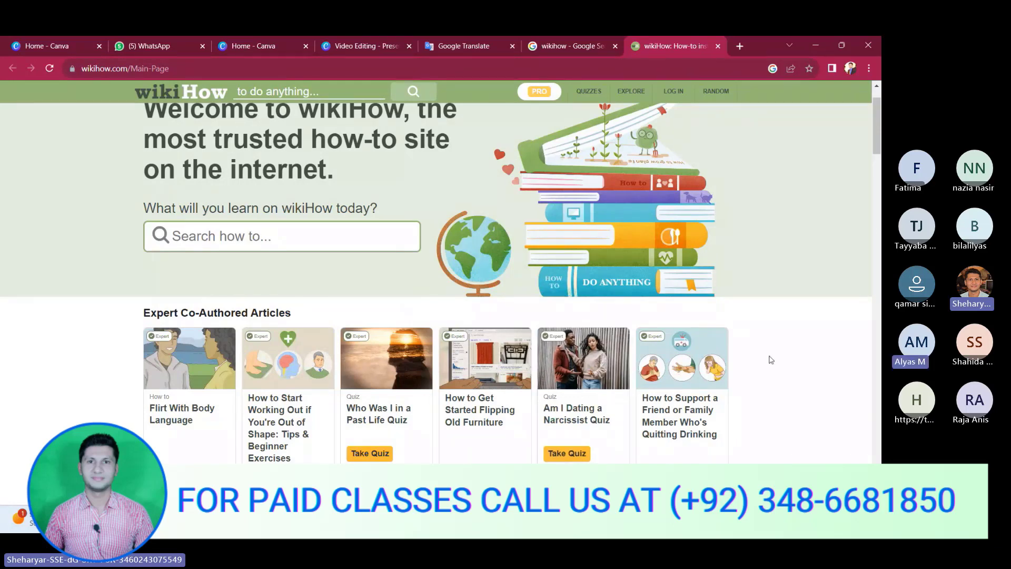
left_click(320, 245)
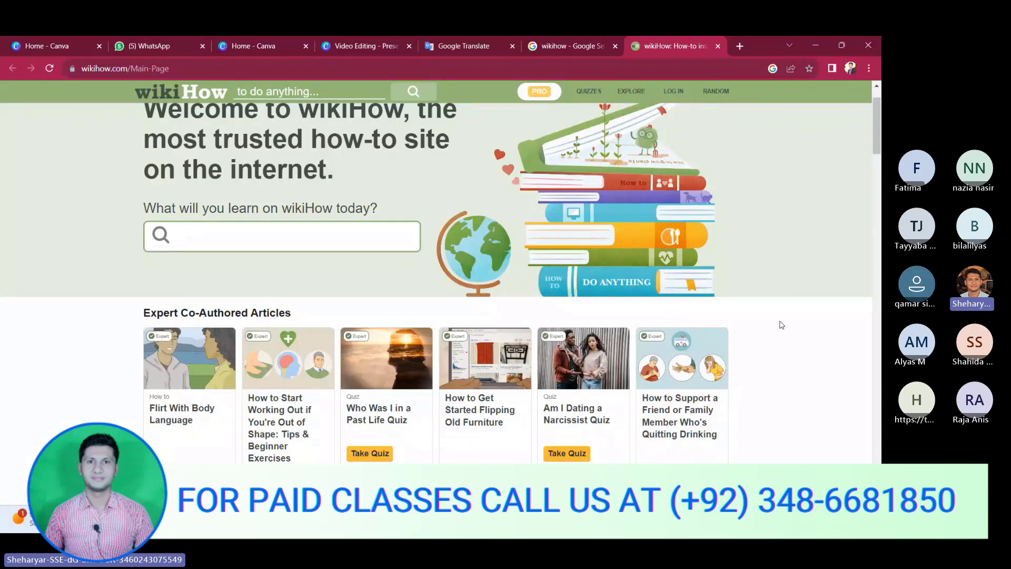
left_click(322, 244)
type("How to long")
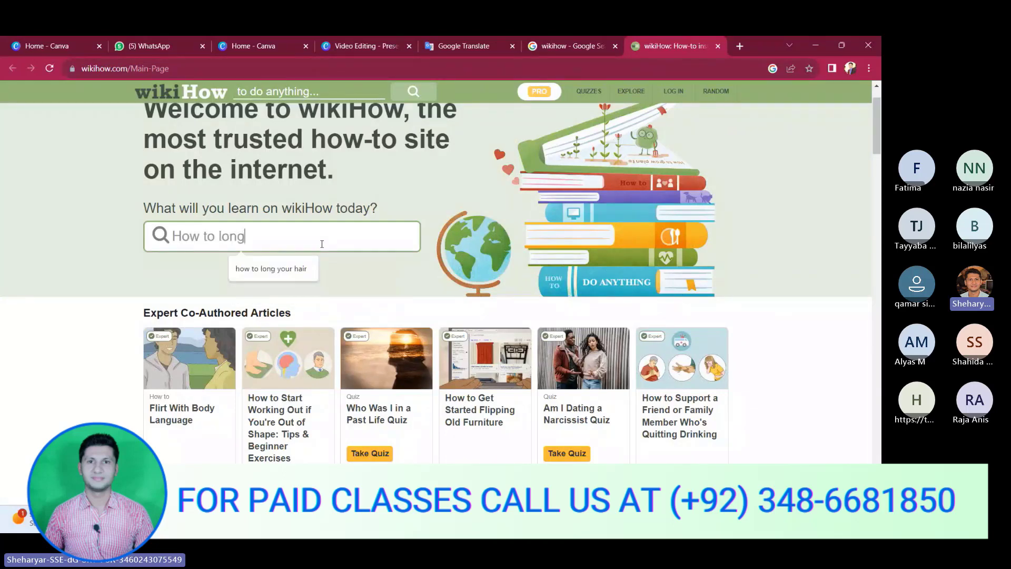
type(" your hair")
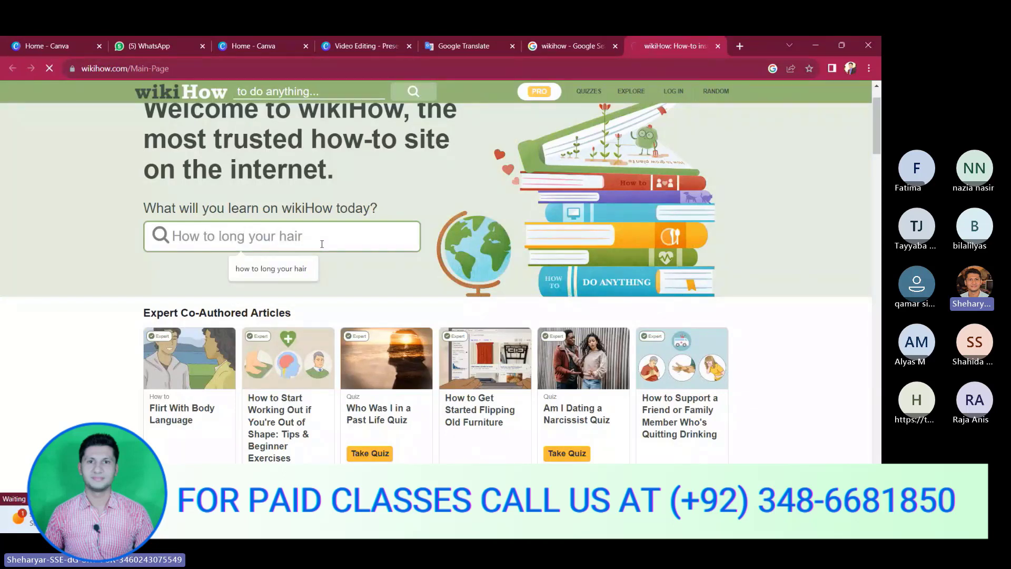
key("Return")
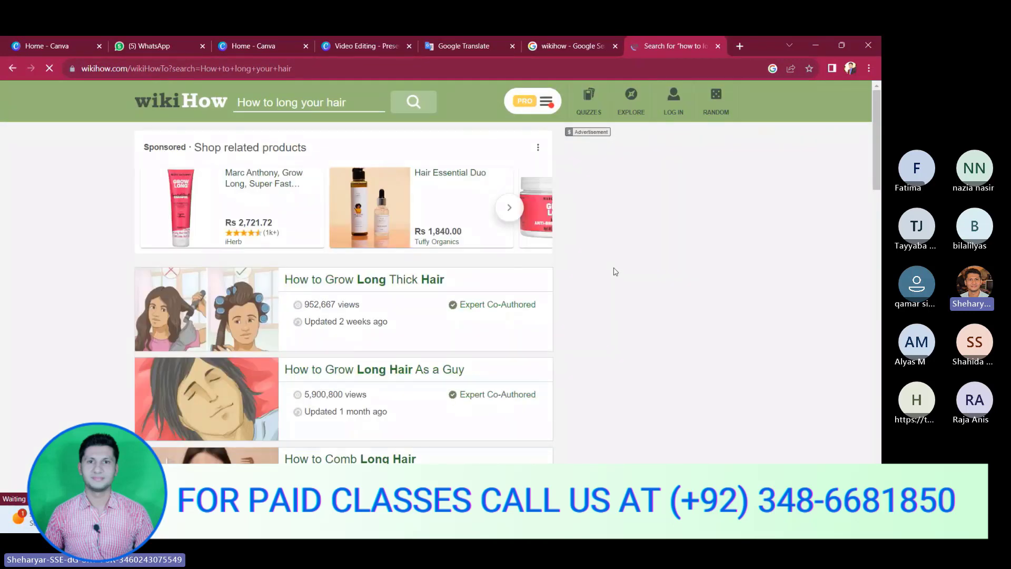
Look through the hair results, then open the article "How to Grow Long Thick Hair" in a new tab and switch to it
scroll(615, 274, "down", 1)
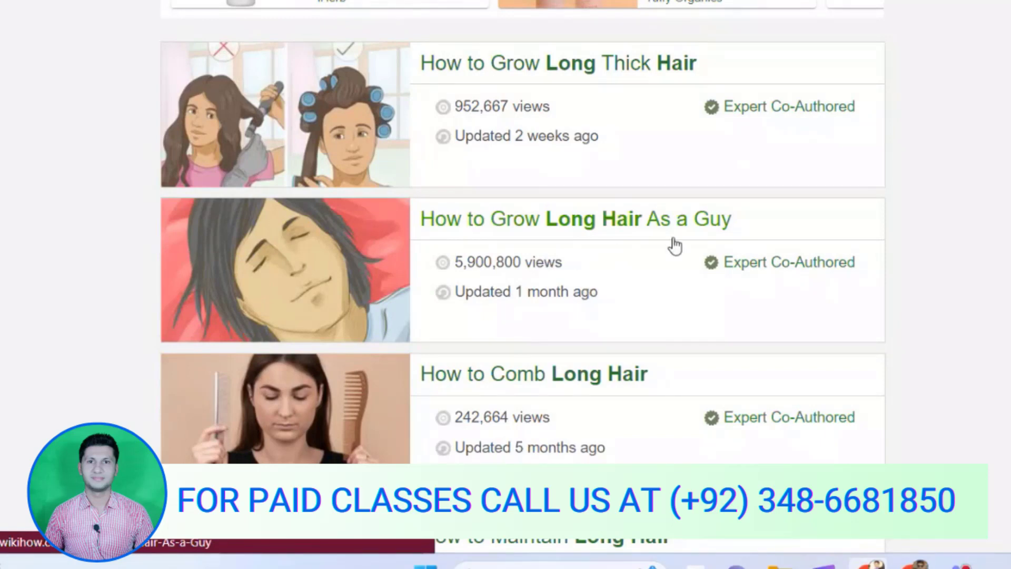
scroll(688, 248, "down", 2)
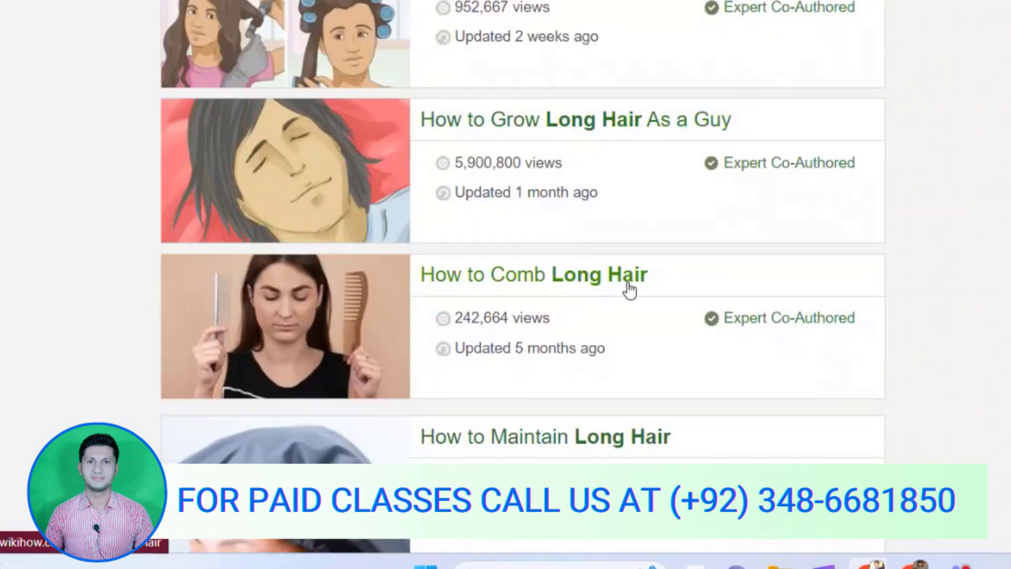
scroll(600, 453, "down", 4)
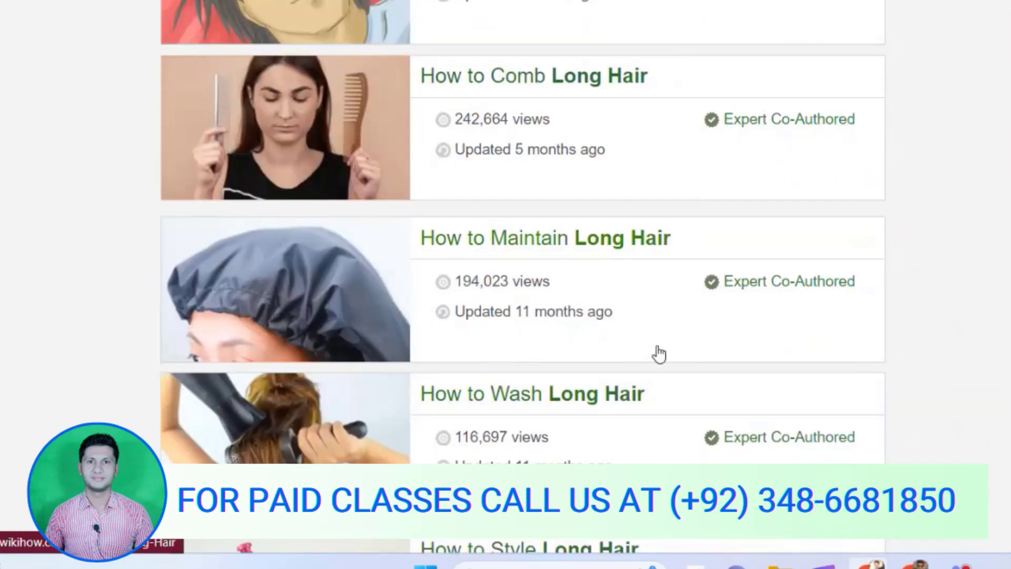
scroll(660, 354, "up", 8)
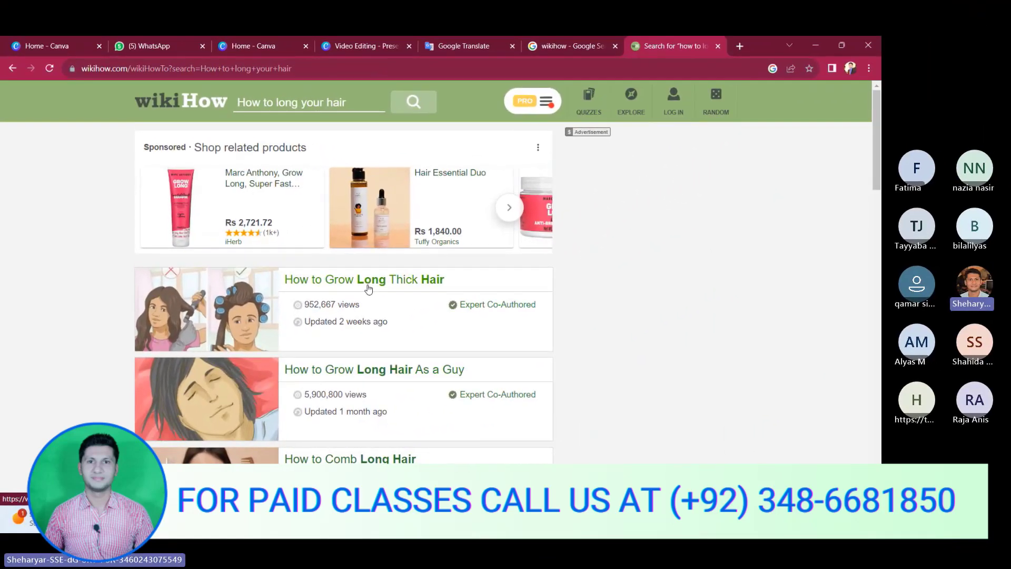
right_click(369, 289)
left_click(391, 294)
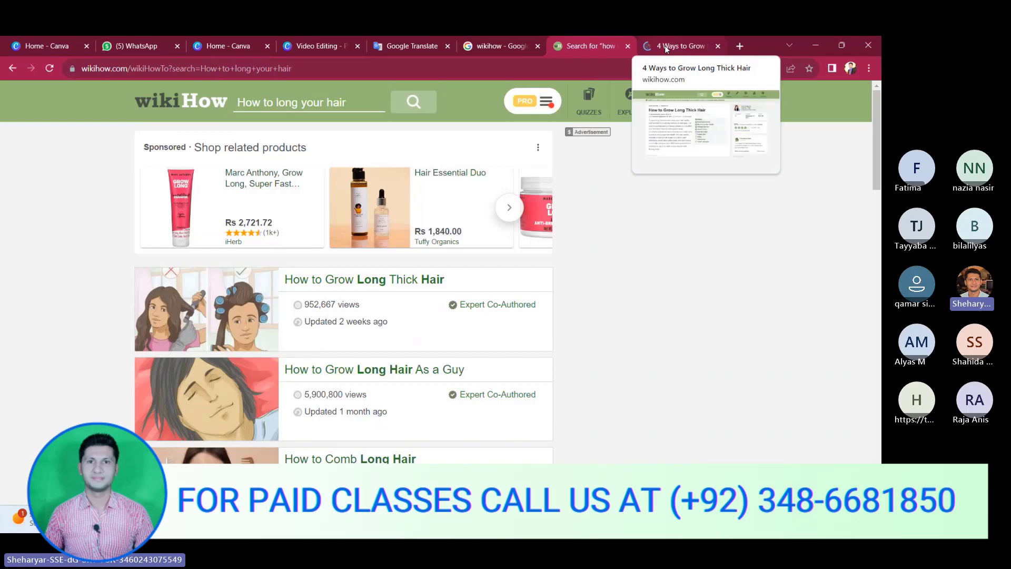
left_click(667, 47)
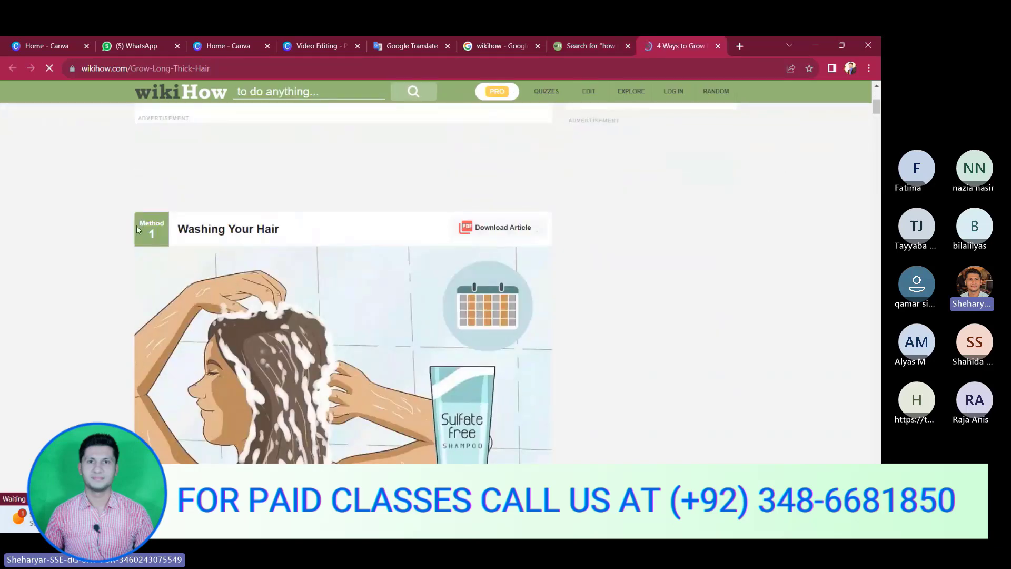
Skim the illustrated methods in the long thick hair article, then return to its beginning
scroll(174, 231, "down", 10)
scroll(213, 235, "down", 8)
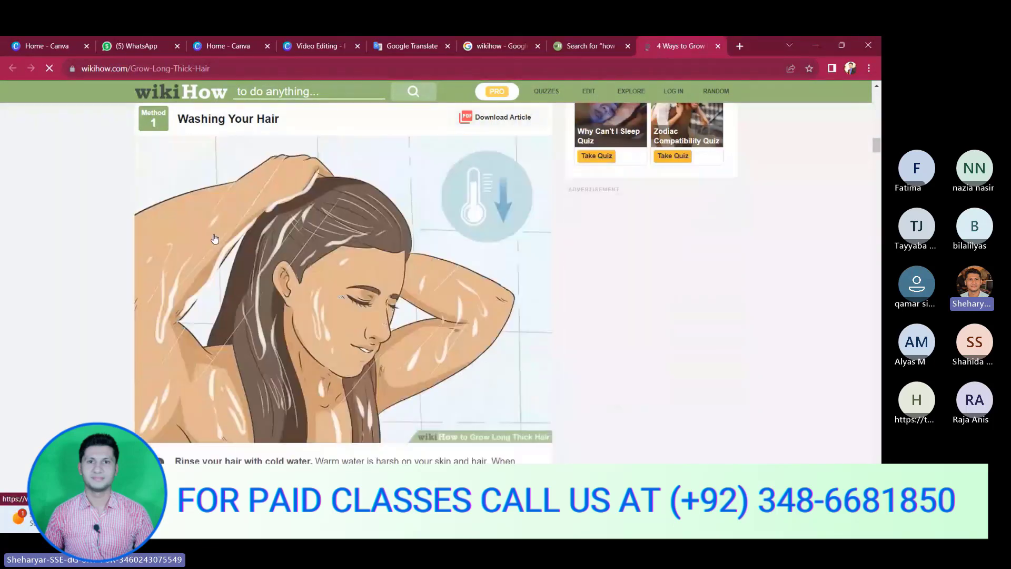
scroll(214, 240, "down", 8)
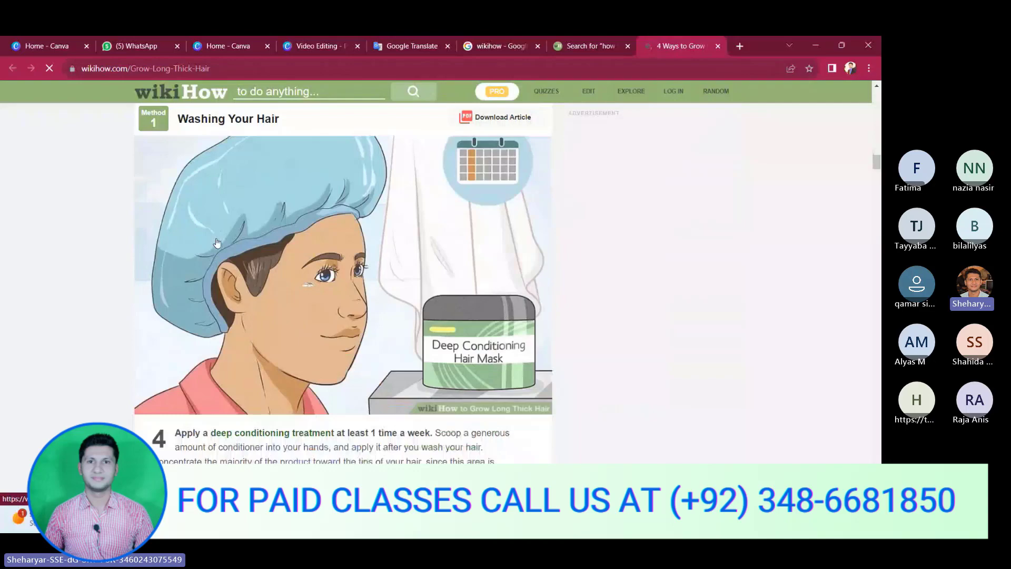
scroll(217, 243, "down", 12)
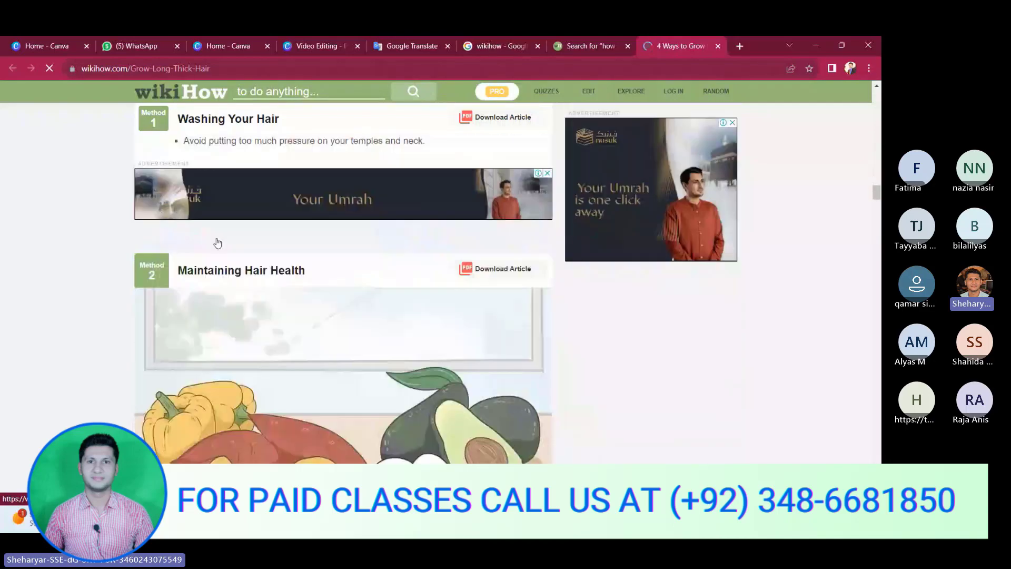
scroll(217, 243, "down", 20)
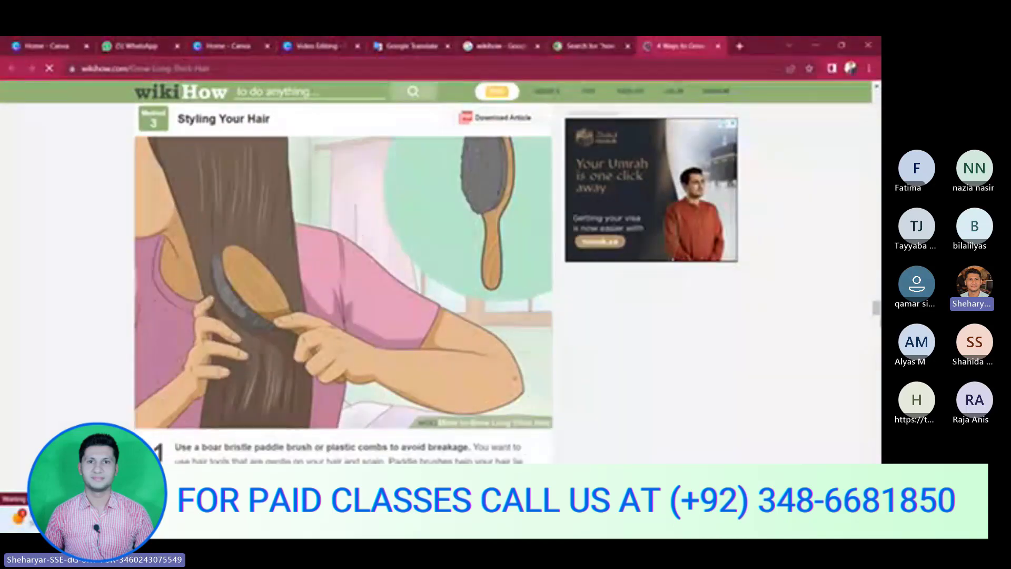
scroll(795, 212, "up", 20)
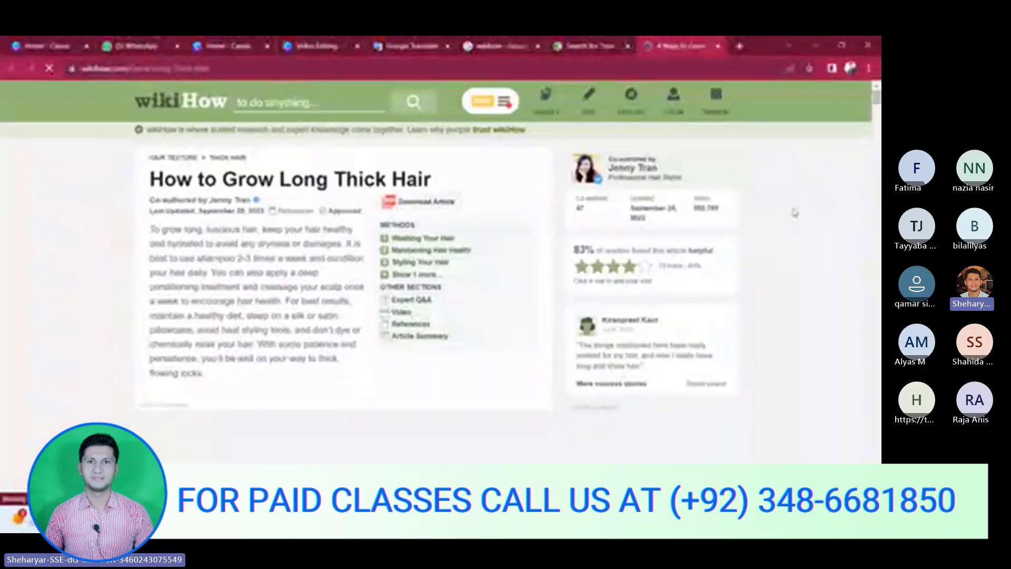
Return from the article to the wikiHow search tab and search from the main page for "how to teach your kids"
left_click(588, 46)
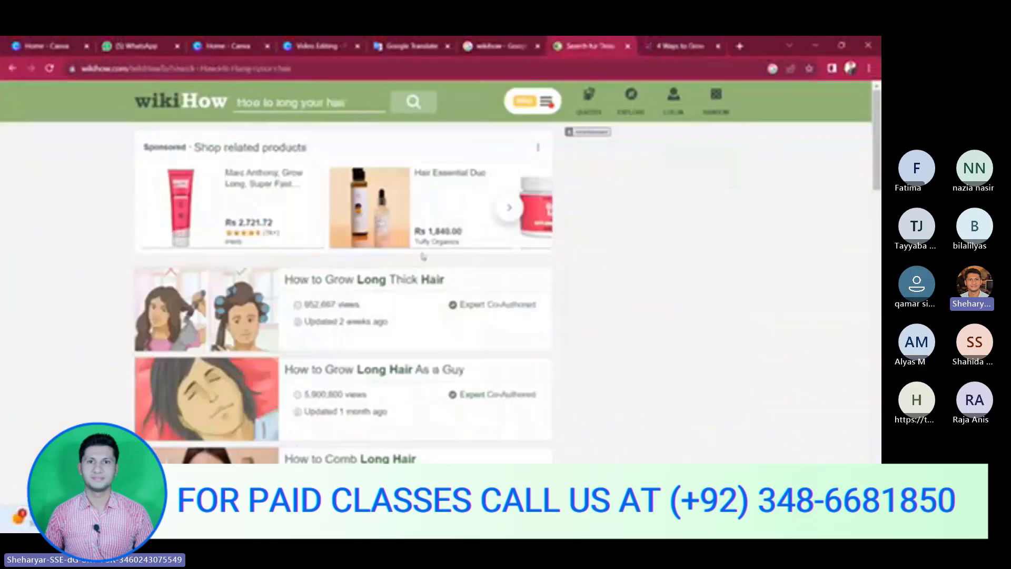
left_click(243, 105)
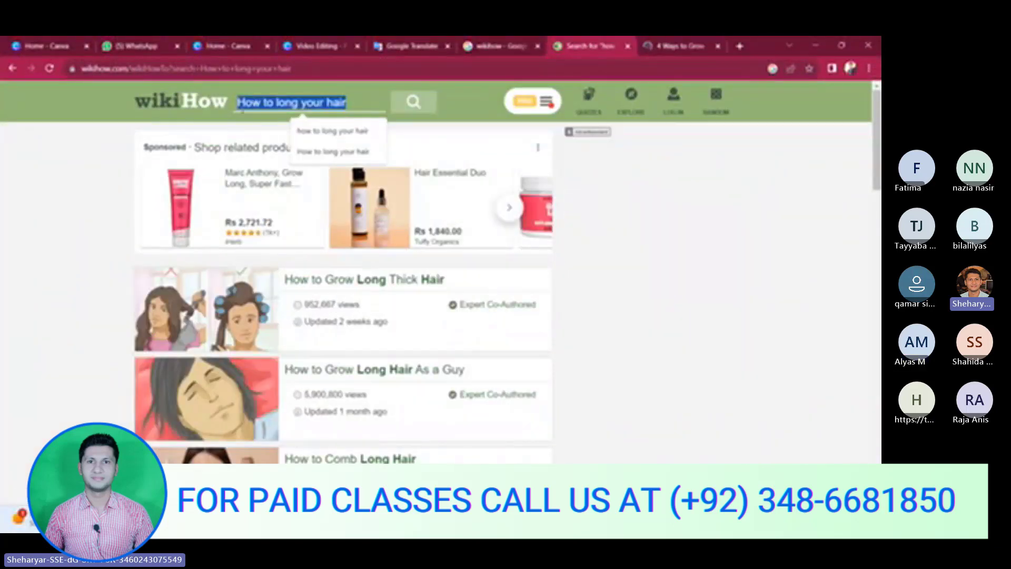
left_click(191, 105)
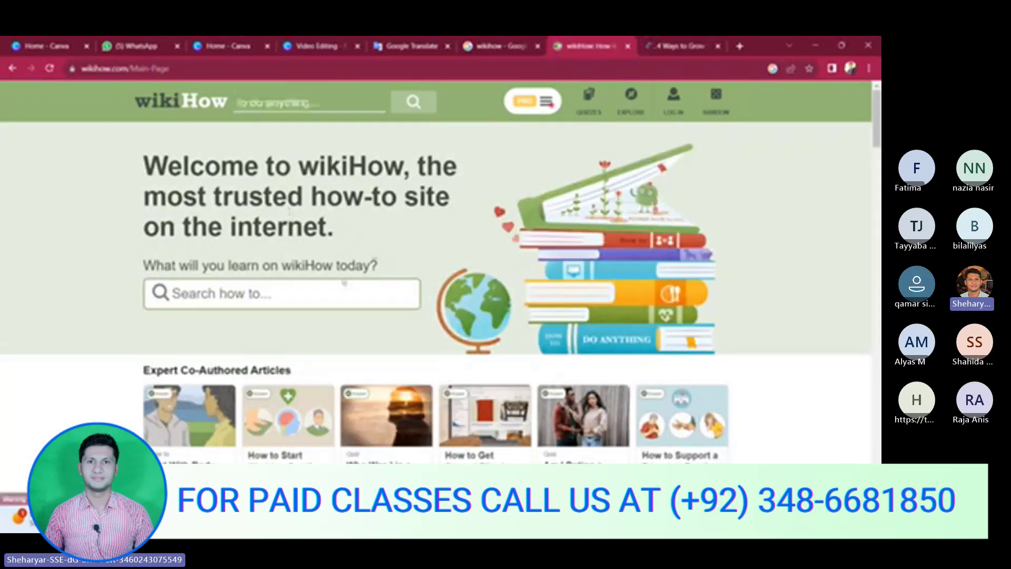
left_click(344, 284)
type("how to teach y")
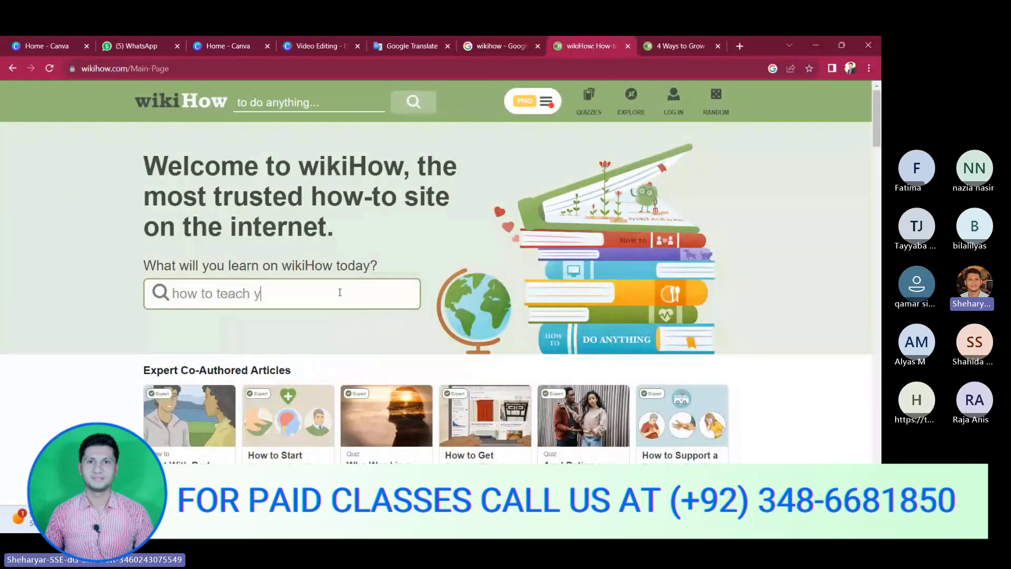
type("our kids")
key("Return")
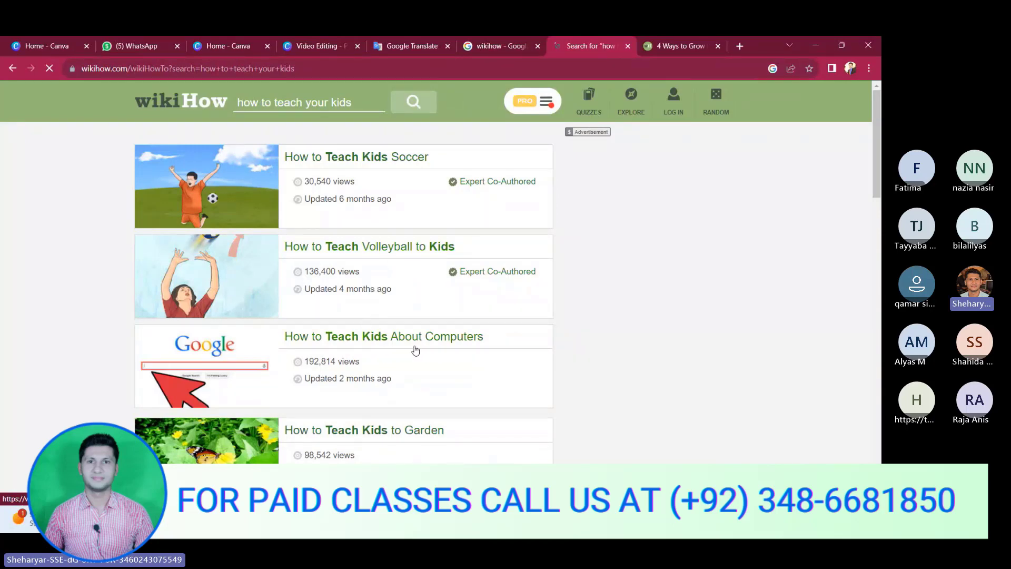
Look through the kids' teaching results, then return to the main page and search for "how to maintain your health"
scroll(411, 347, "down", 1)
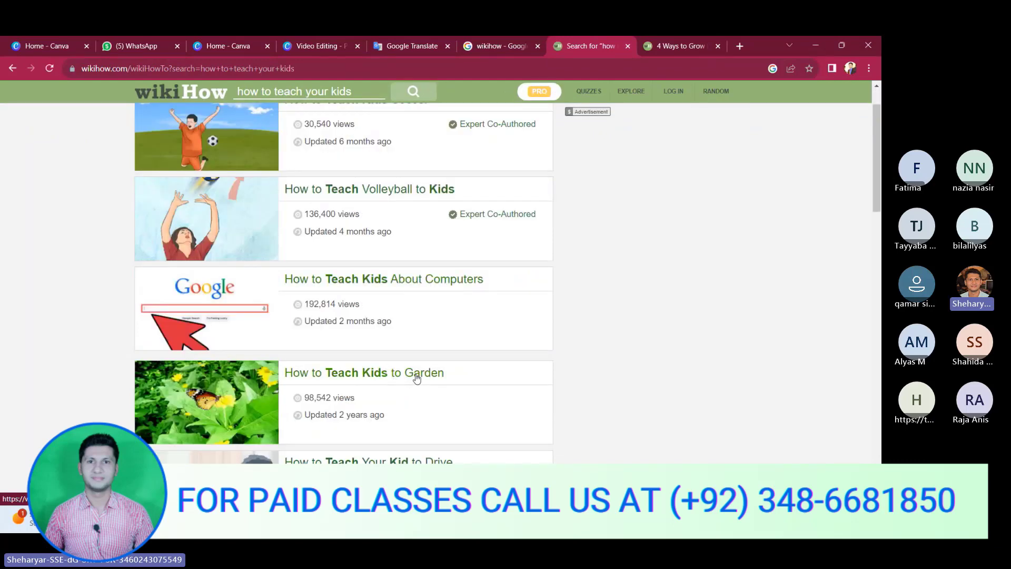
scroll(418, 375, "down", 3)
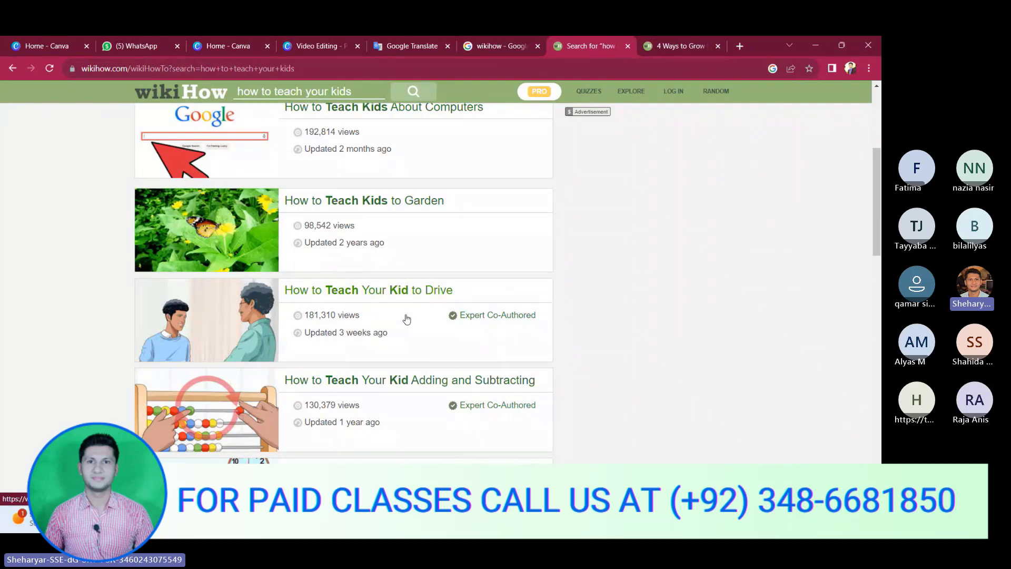
scroll(290, 112, "up", 5)
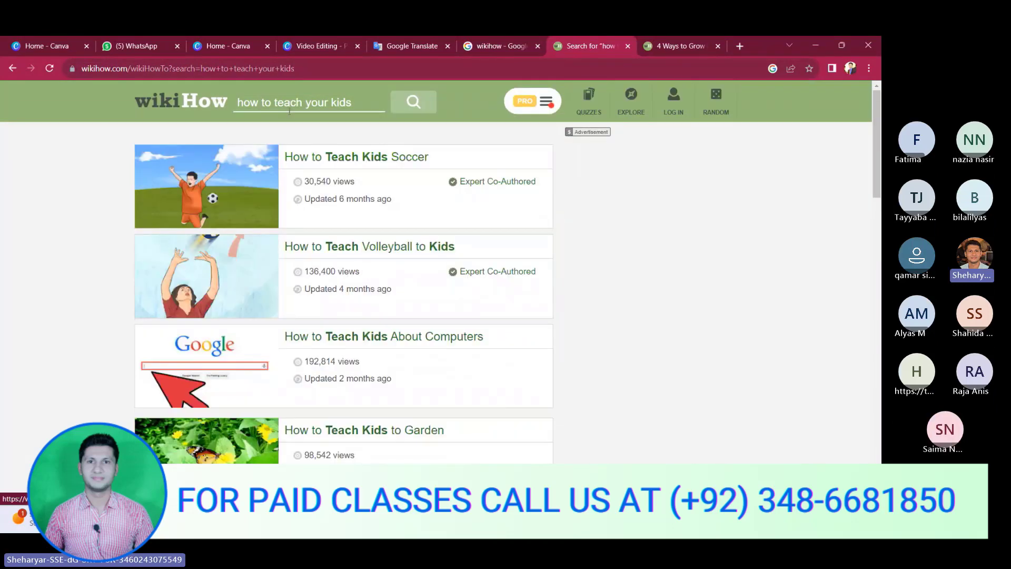
left_click(177, 105)
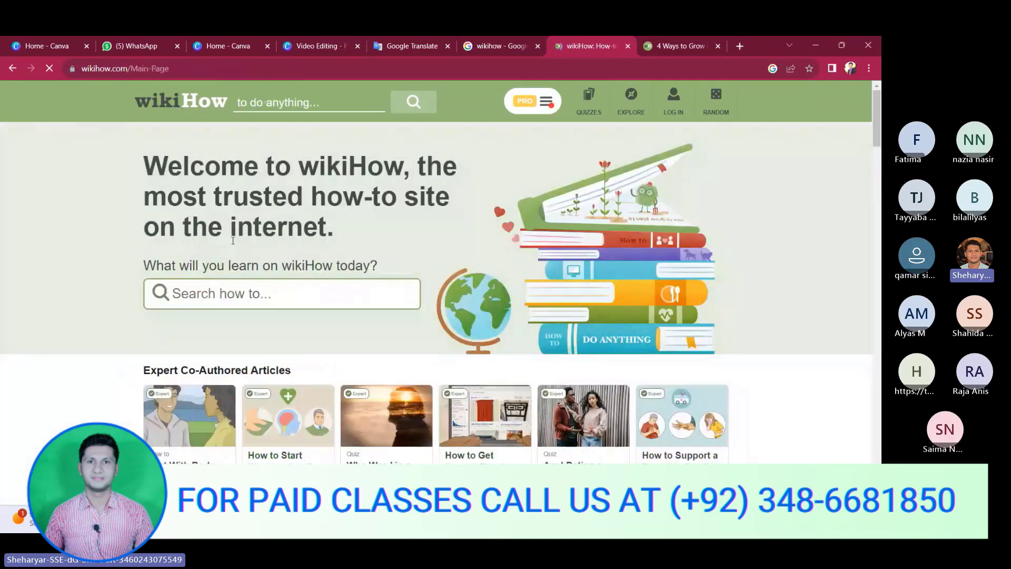
left_click(208, 303)
type("how to main ")
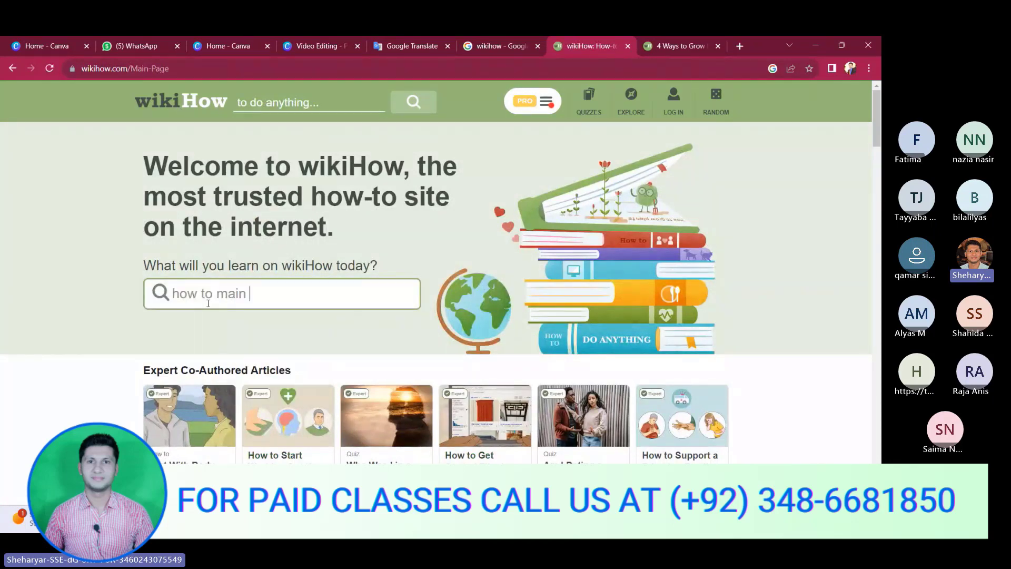
type("tain your health")
key("Return")
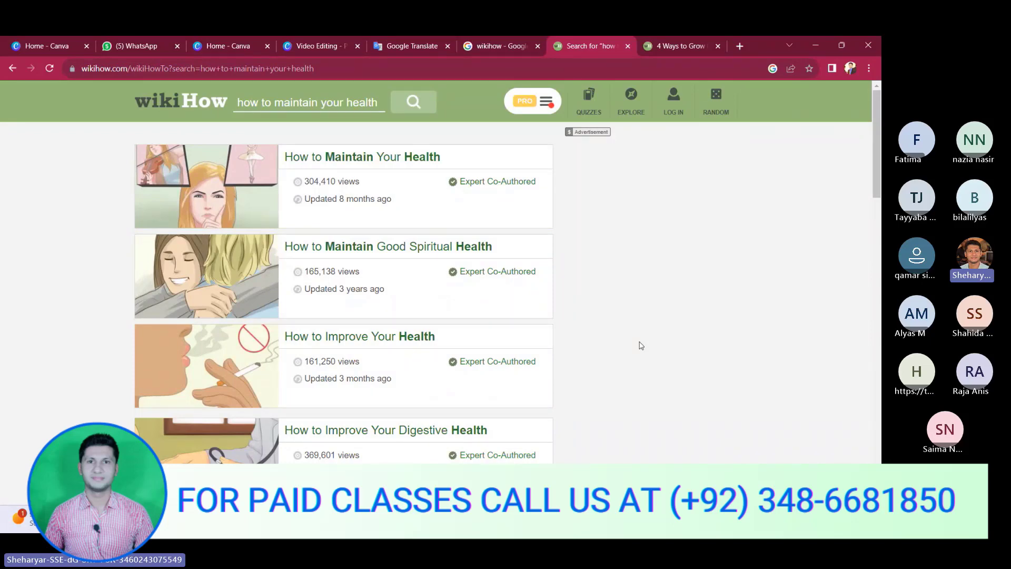
Replace the health query with "How to teach computer to kids" and run the search
type("How to teach computr")
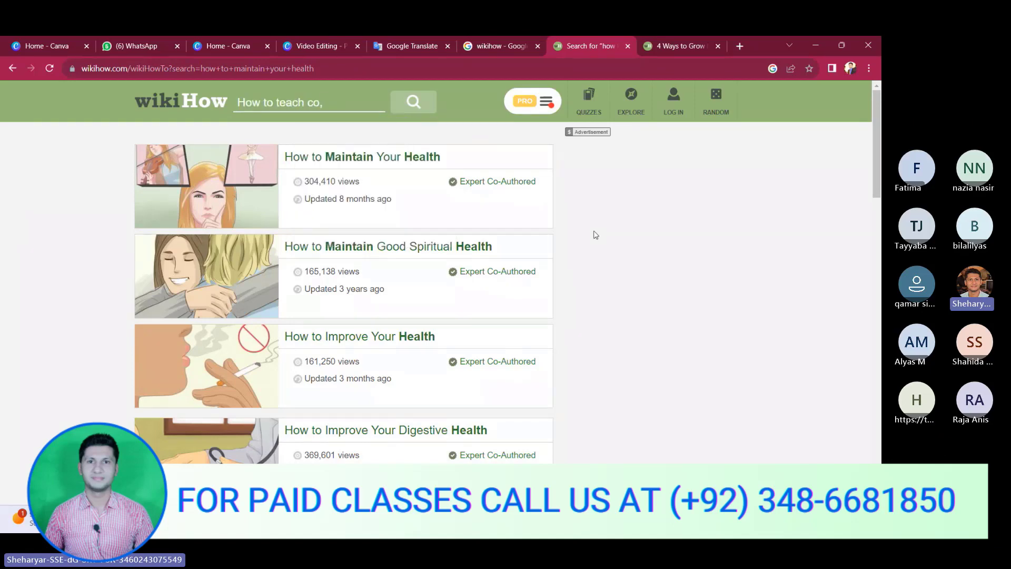
key("BackSpace")
type("er to kids")
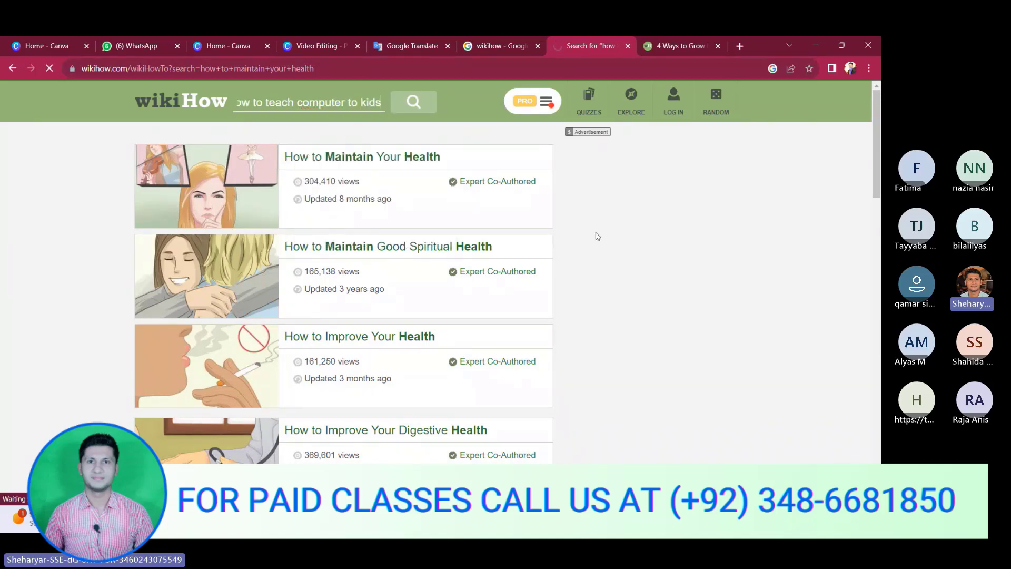
key("Return")
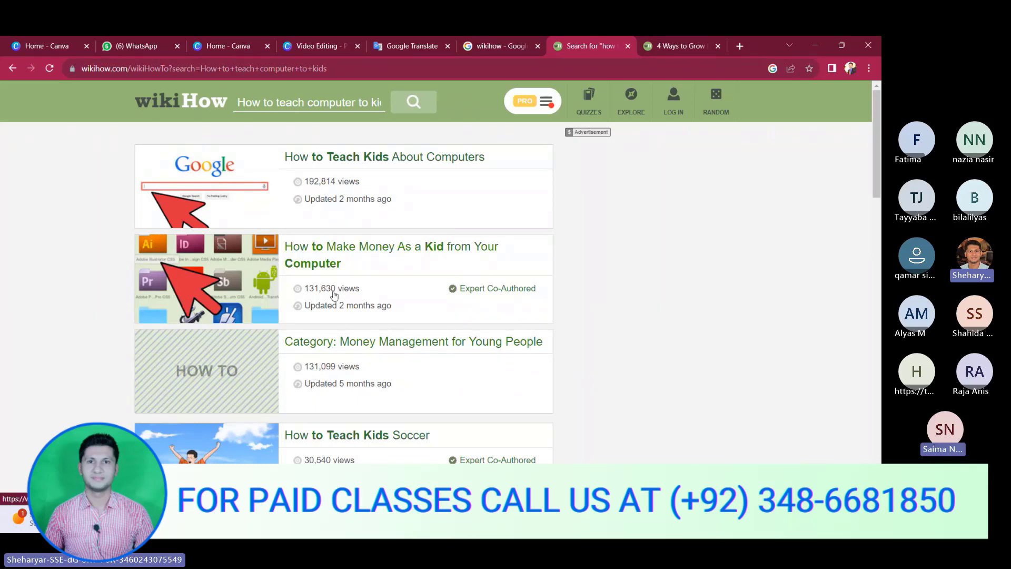
Look through the results on teaching computers to kids and open the article "How to Teach Kids About Computers"
scroll(334, 295, "down", 4)
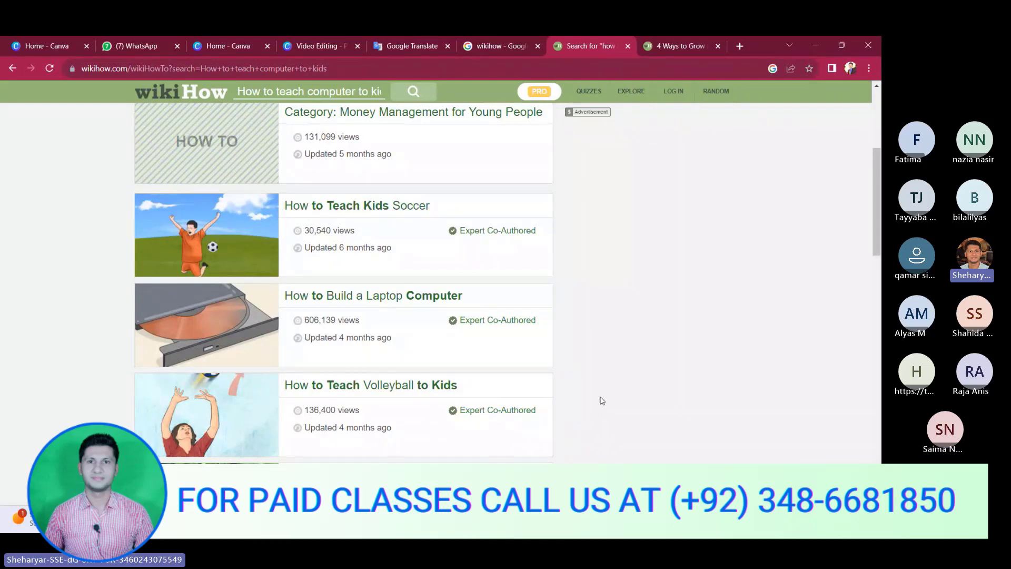
scroll(602, 401, "down", 3)
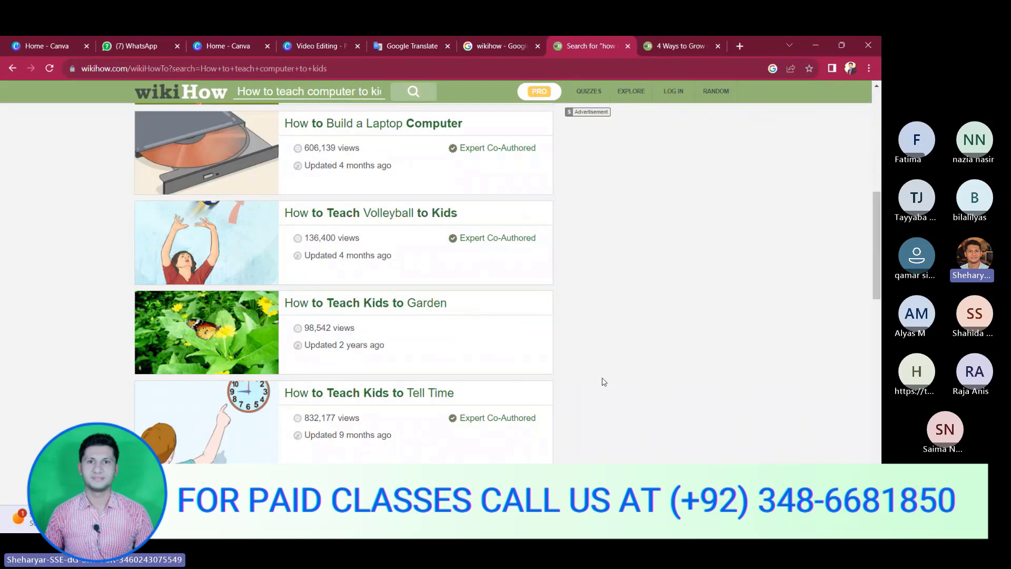
scroll(604, 381, "down", 2)
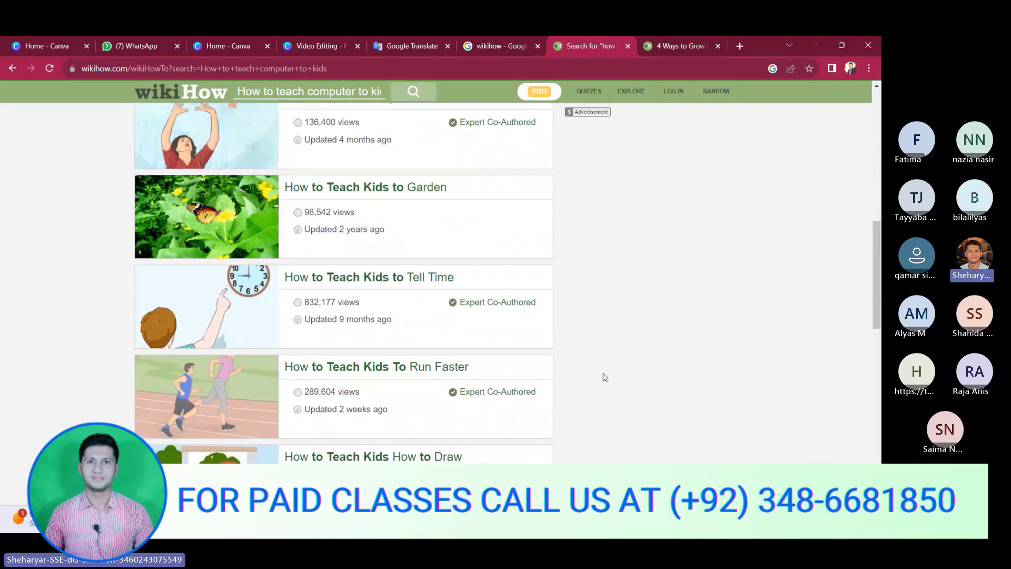
scroll(604, 376, "up", 9)
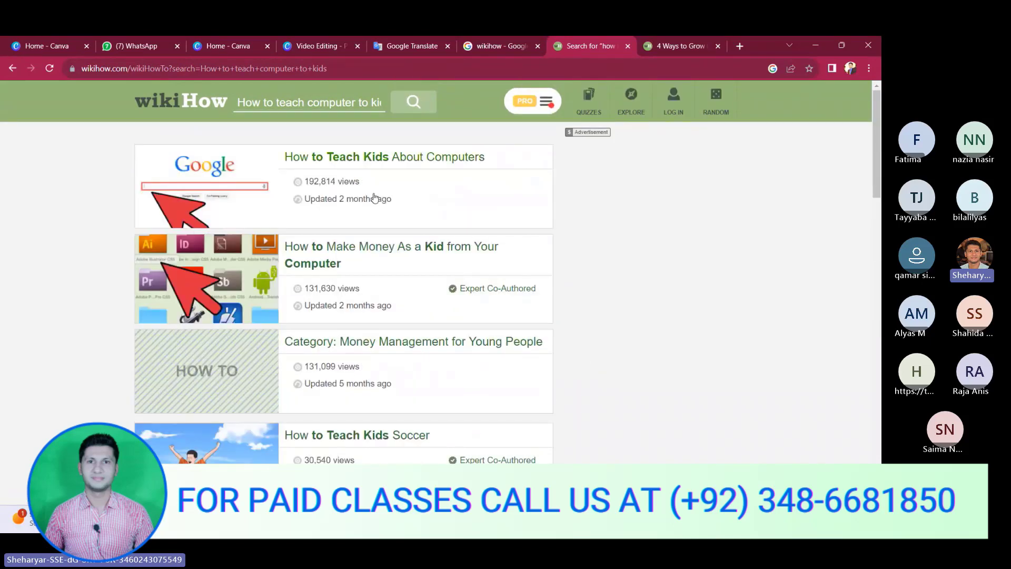
left_click(440, 162)
scroll(288, 327, "down", 2)
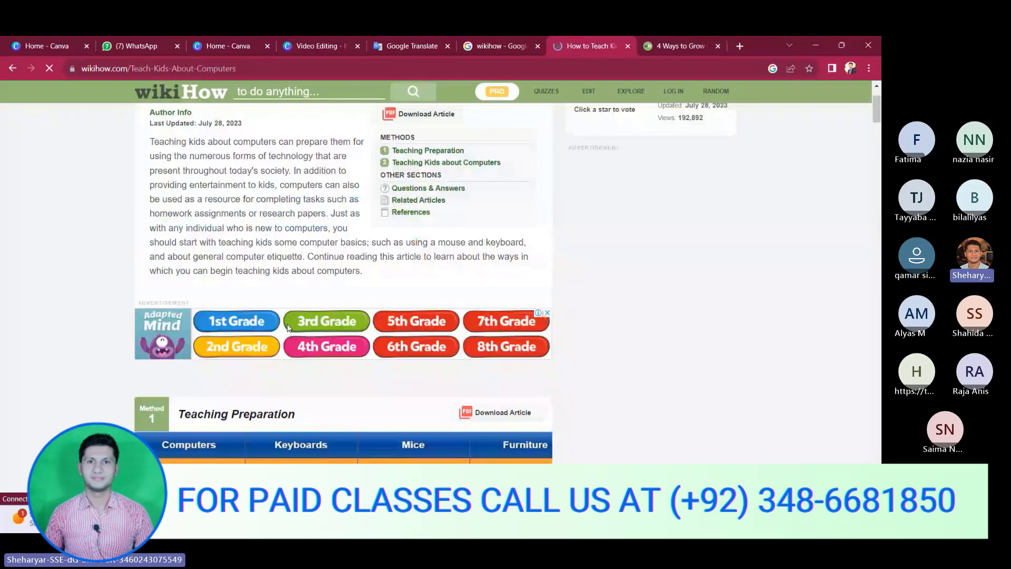
scroll(288, 328, "up", 2)
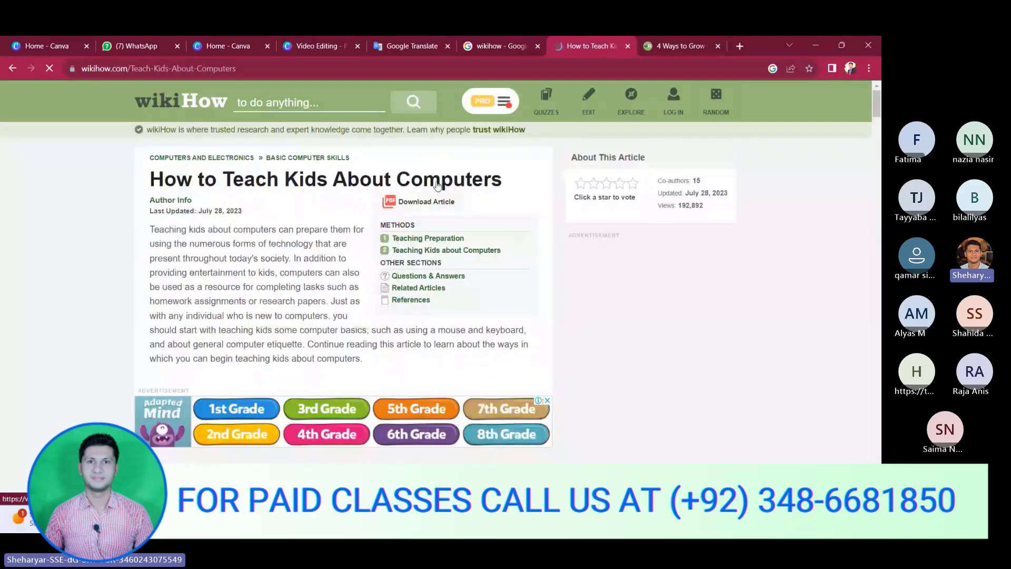
Copy the article title and create a Word document on the desktop named "How to Teach Kids About Computers"
left_click_drag(502, 185, 155, 183)
key("ctrl+c")
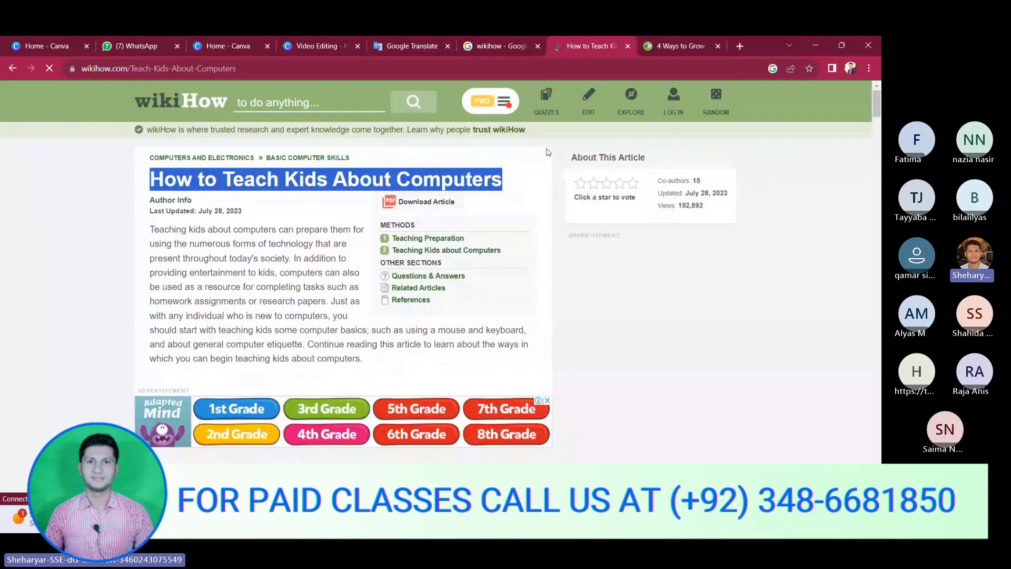
left_click(815, 46)
left_click(816, 45)
right_click(735, 187)
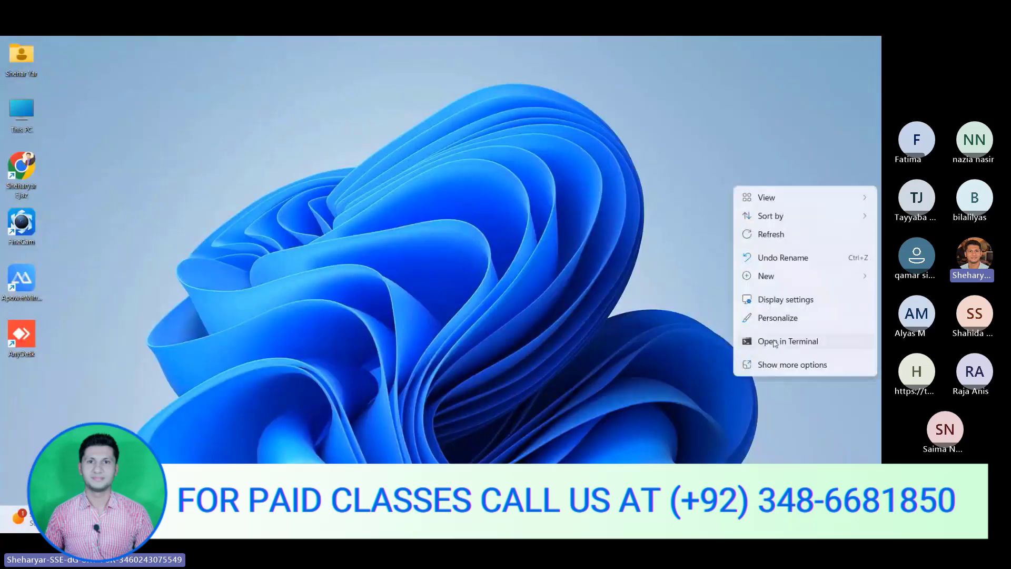
mouse_move(767, 276)
left_click(653, 351)
key("ctrl+v")
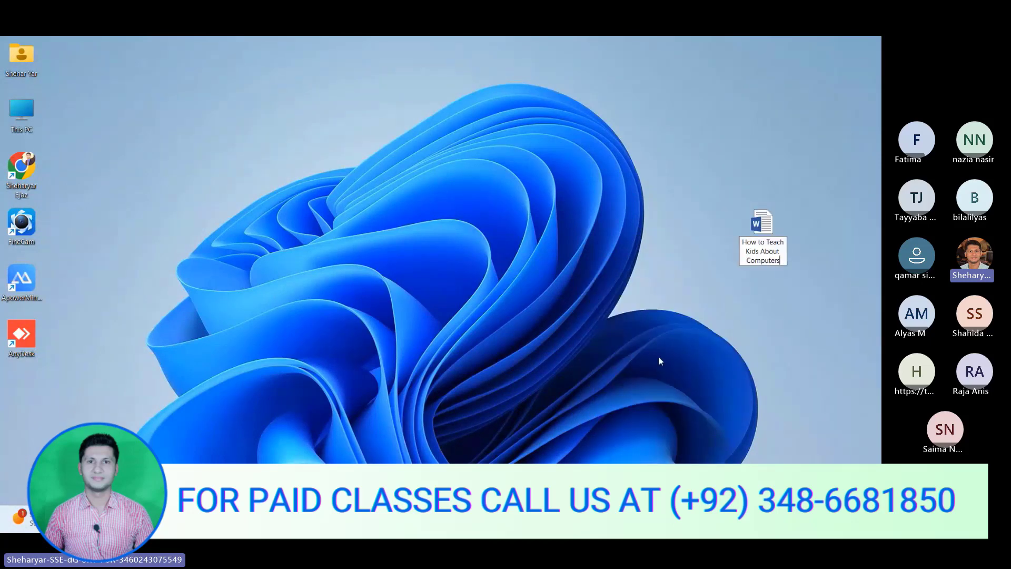
key("Return")
Open the new Word document and insert the copied article title as a bold, underlined heading
key("Return")
key("ctrl+v")
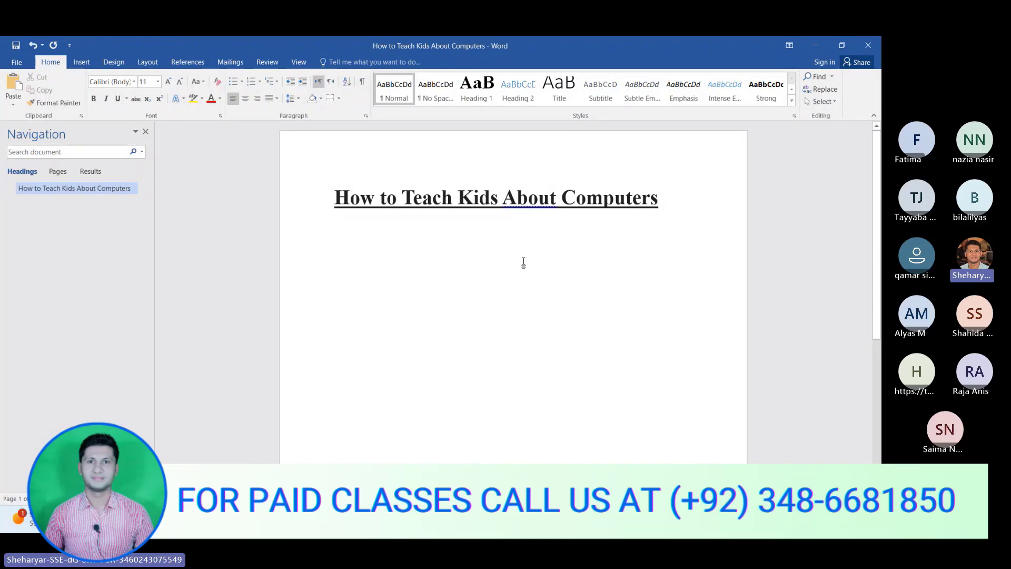
Copy the wikiHow article's introduction through "general computer etiquette" and paste it below the heading in the Word document
mouse_move(556, 524)
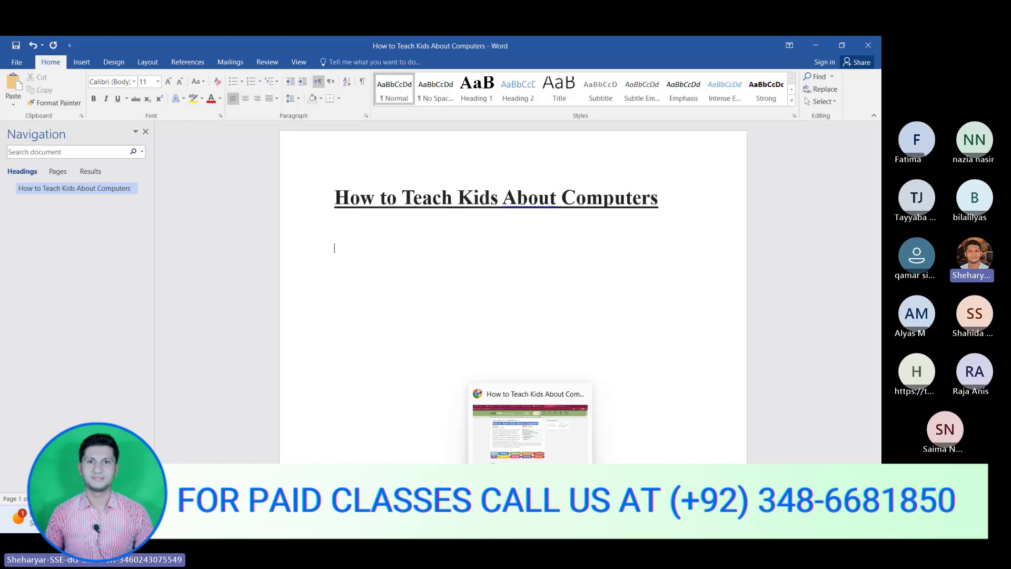
left_click(530, 519)
left_click(647, 383)
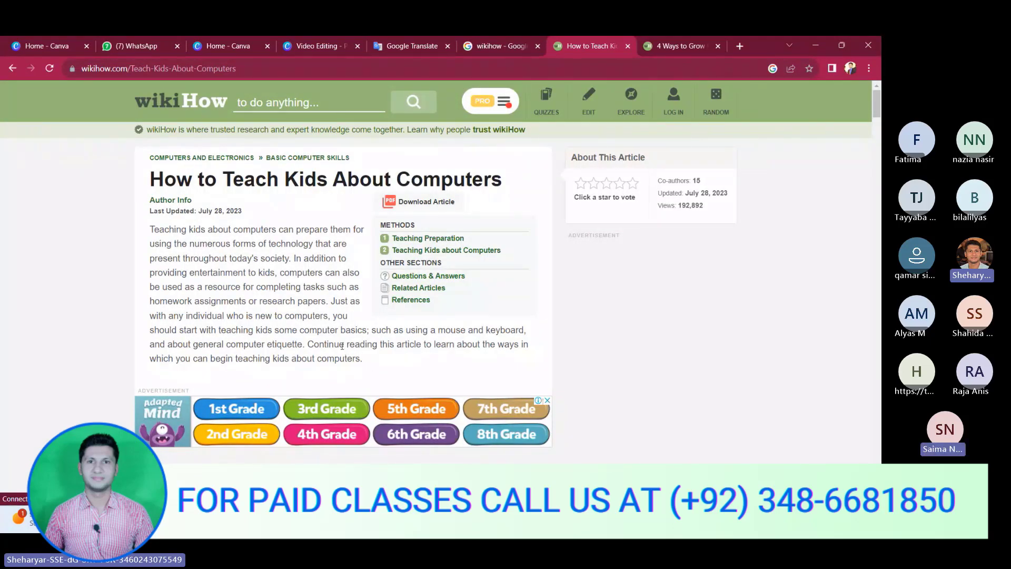
left_click_drag(305, 345, 152, 230)
key("ctrl+c")
left_click(598, 333)
mouse_move(531, 559)
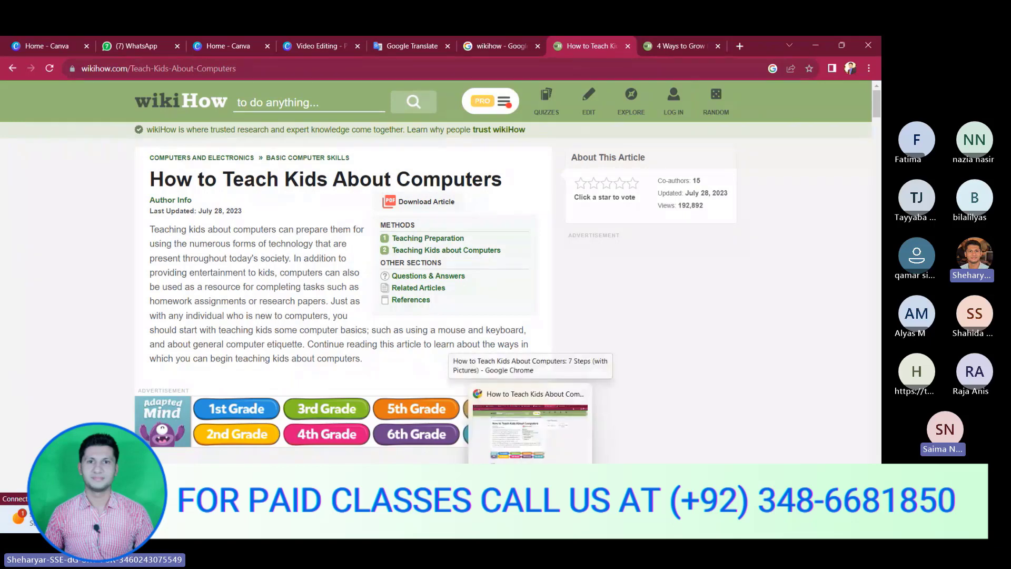
left_click(531, 558)
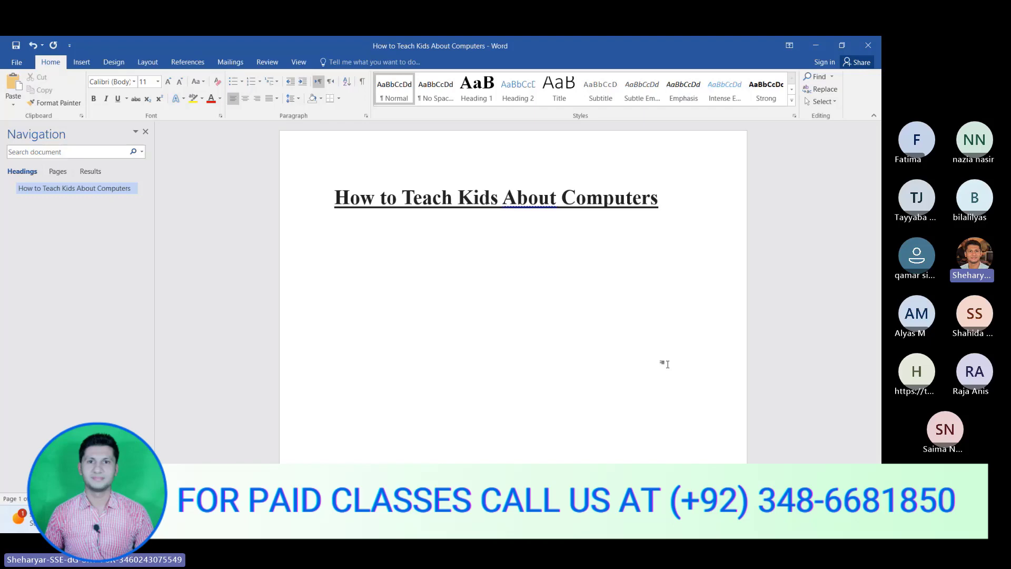
key("ctrl+v")
key("Return")
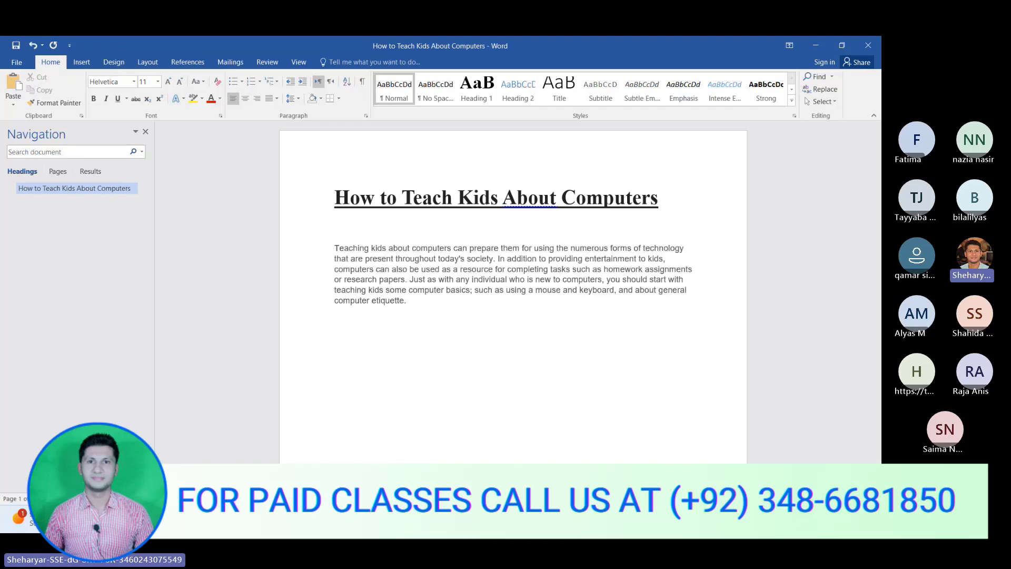
Try to bring the article's first Teaching Preparation step, on verifying the kids' age, into the Word document
left_click(598, 519)
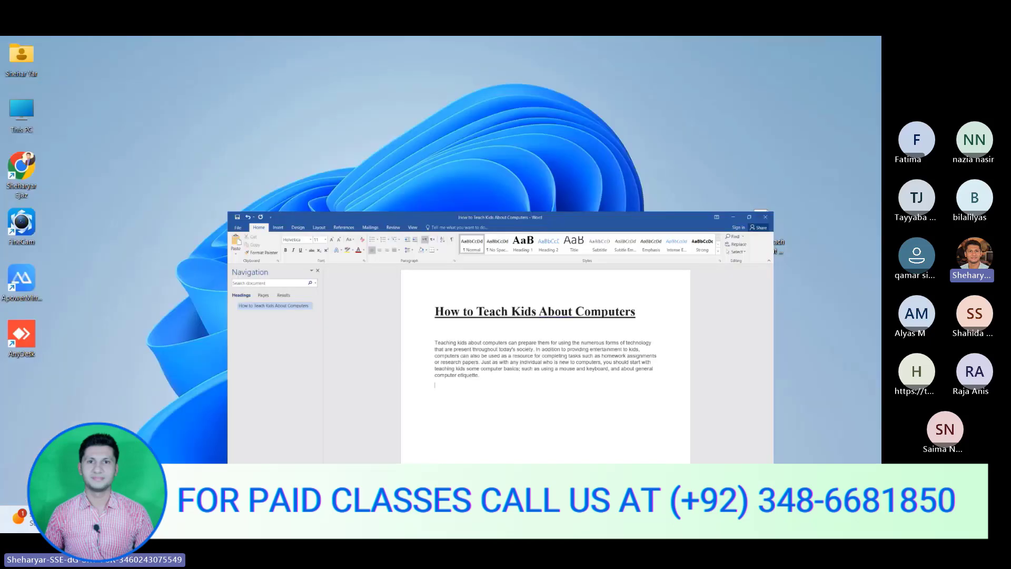
left_click(527, 519)
scroll(424, 355, "down", 3)
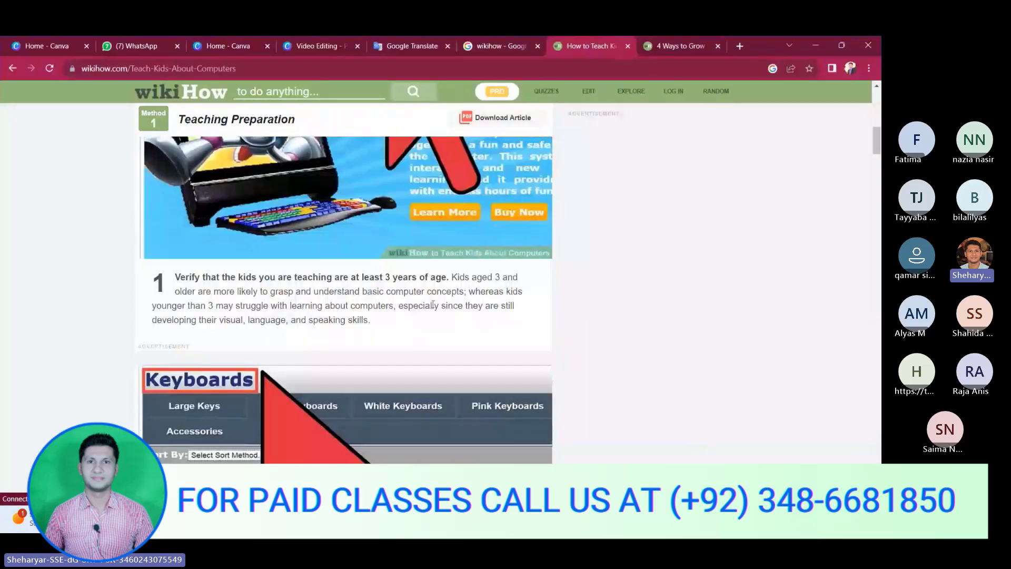
left_click_drag(373, 323, 177, 281)
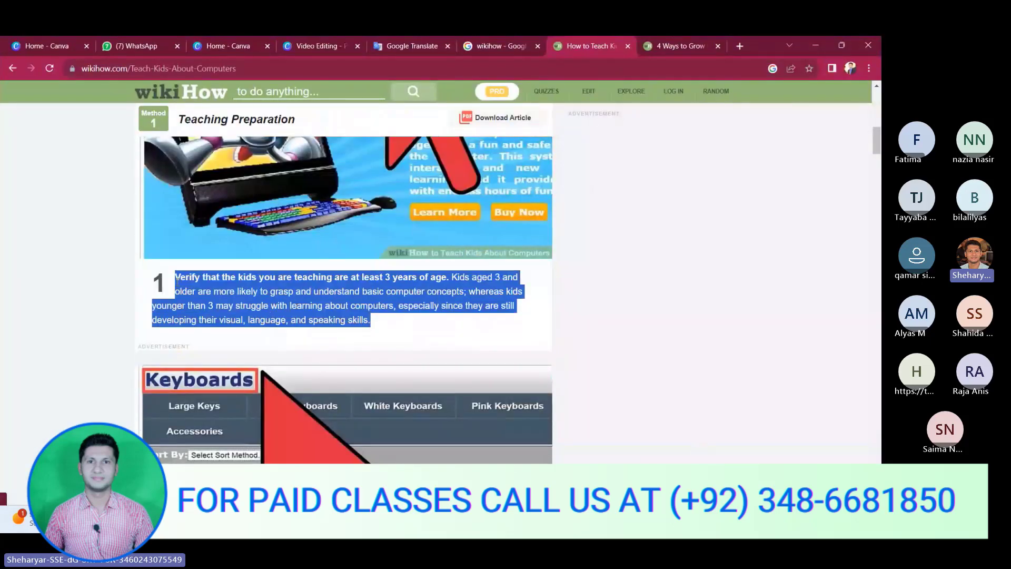
left_click(599, 519)
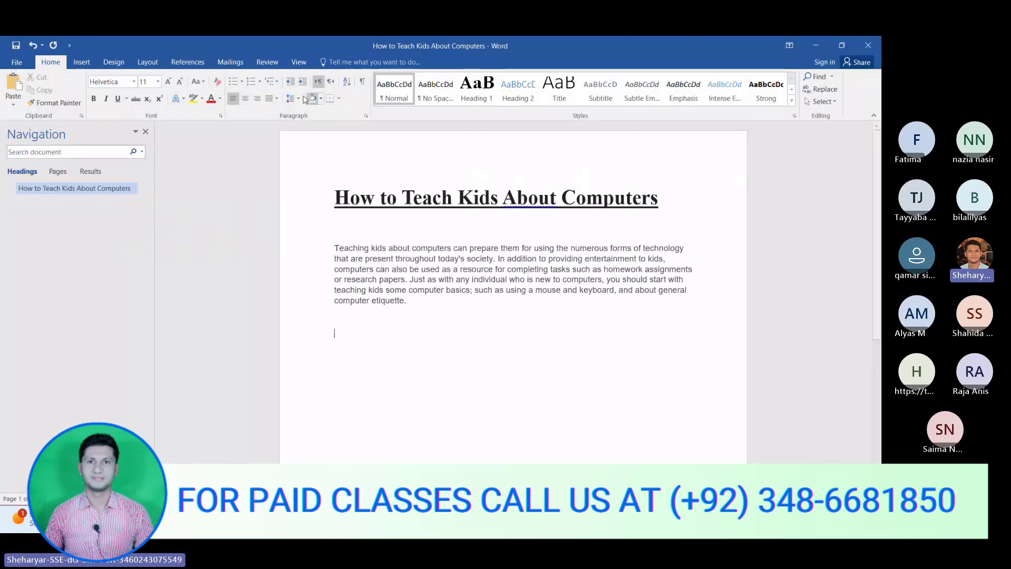
key("ctrl+v")
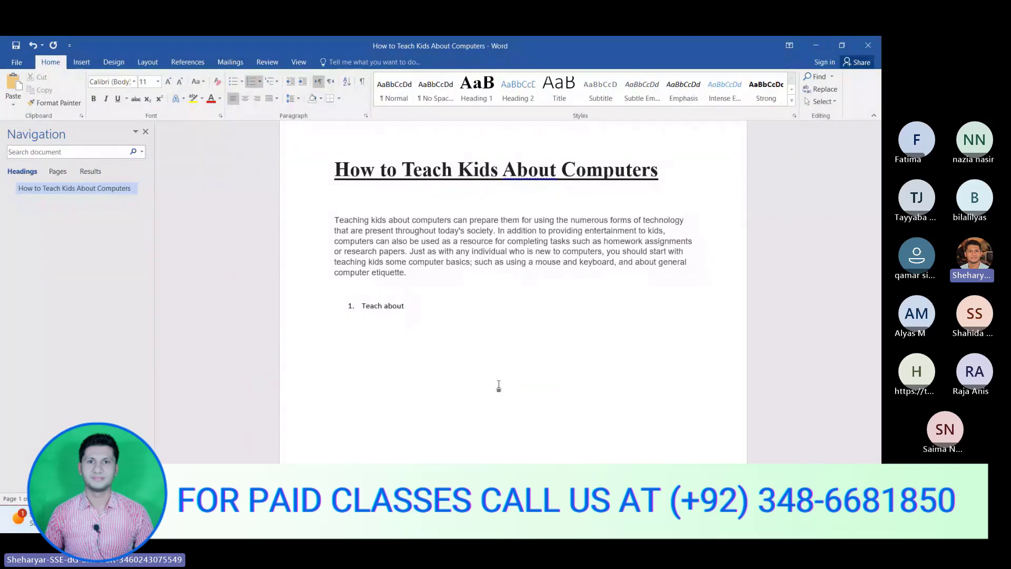
Write a numbered list: "Teach about Computer Basics", "Teach About Internet", "Teach About Network Security" and "How to install Window"
type("Computer Basics")
key("Return")
type("Teach About Internet")
key("Return")
type("Teach About ")
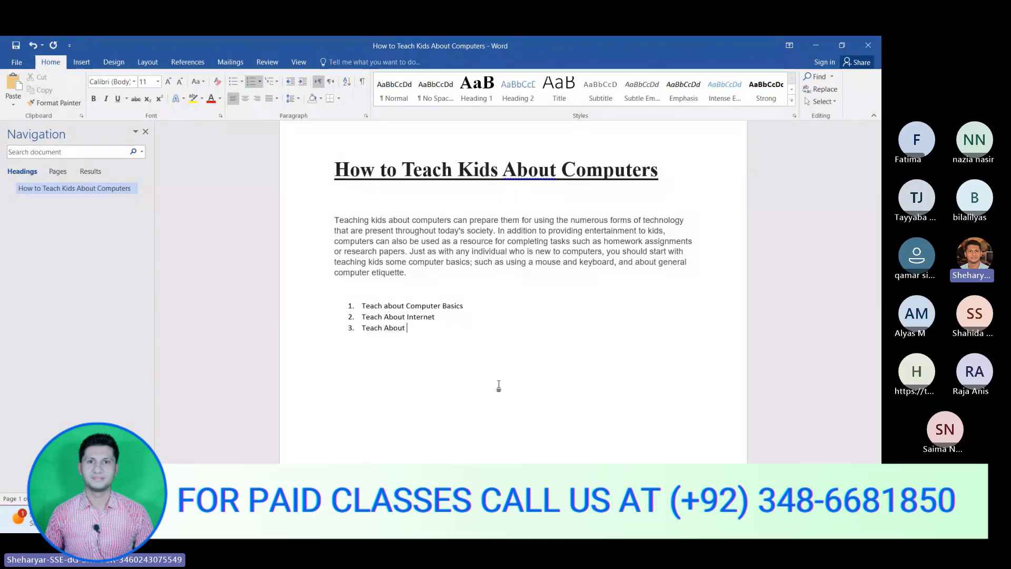
type("Network Security")
key("Return")
type("How to install Window")
key("Return")
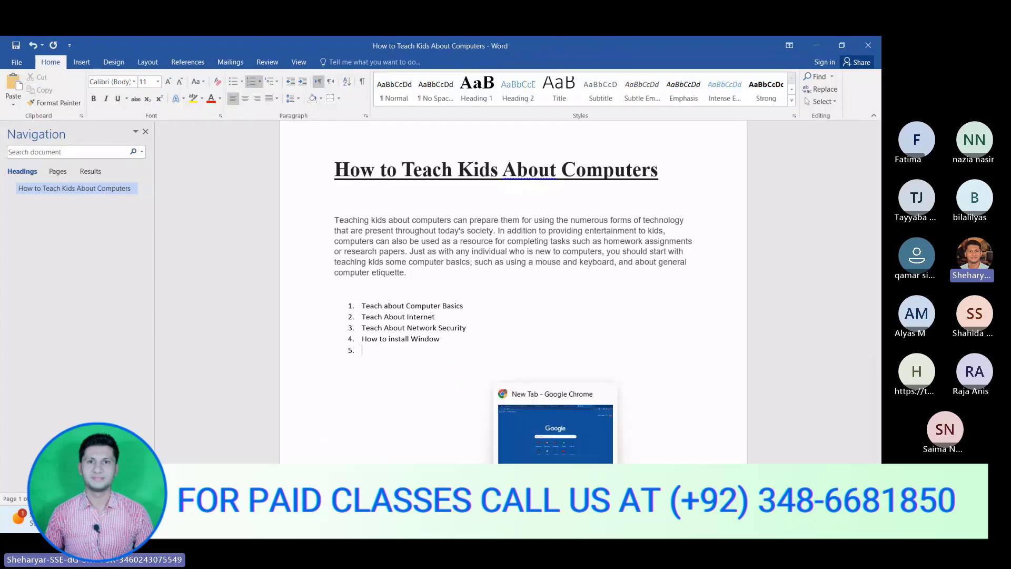
Switch to the Video Editing presentation in Canva and review "Find your Topic" and "Write your Script" on the Case studies slide
left_click(531, 430)
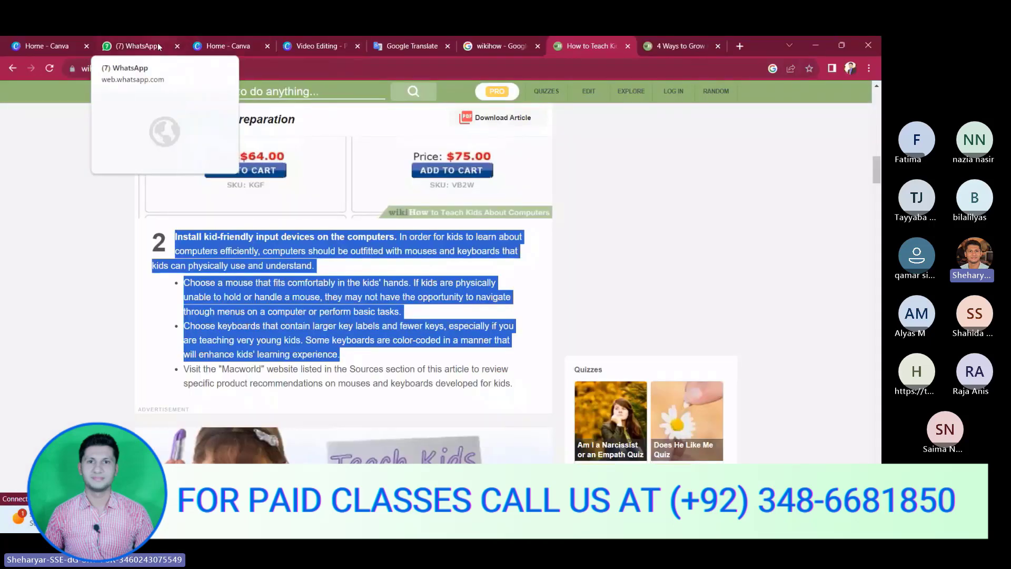
left_click(316, 46)
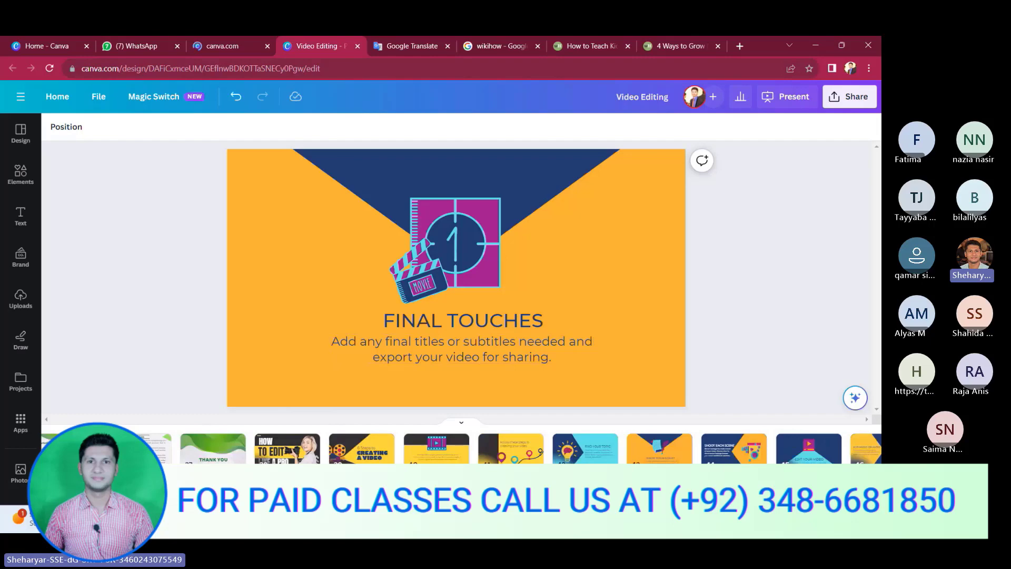
left_click(219, 448)
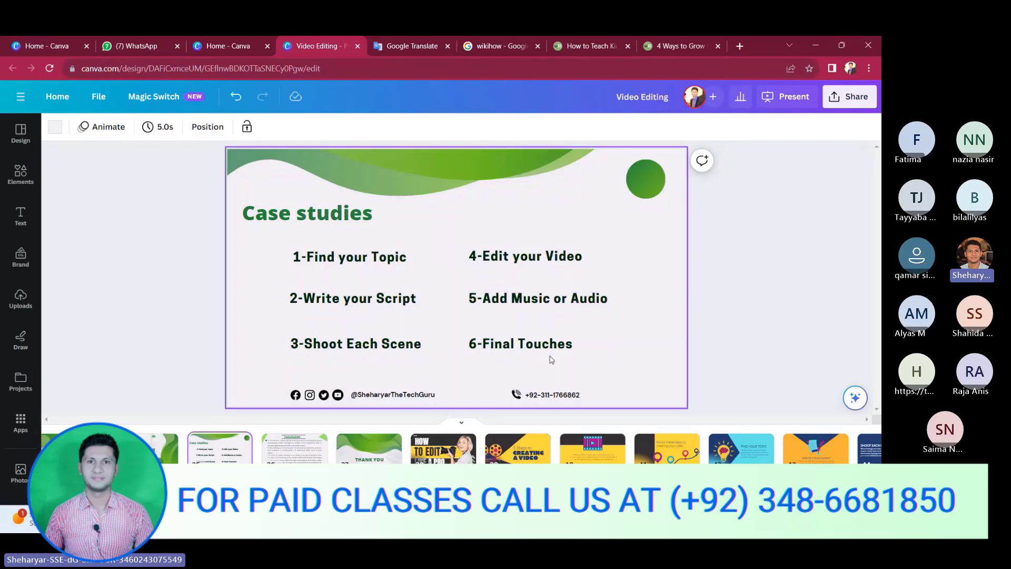
left_click(375, 257)
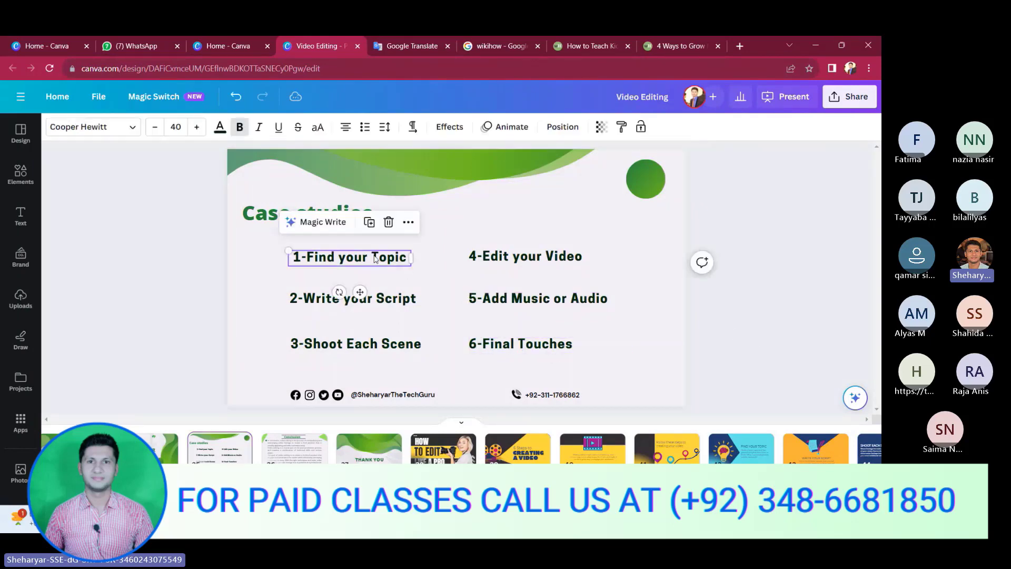
left_click(376, 256)
key("Escape")
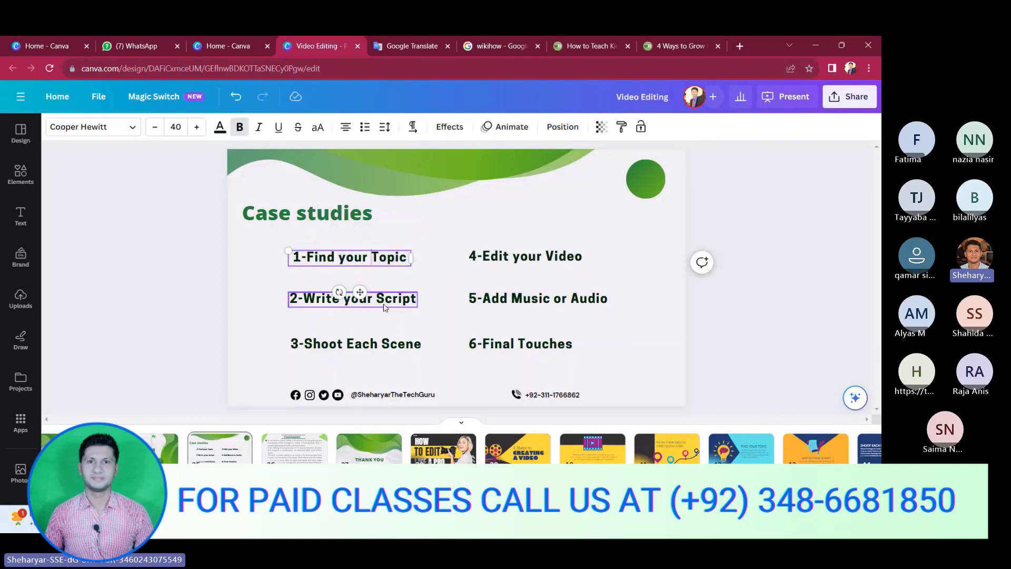
double_click(393, 300)
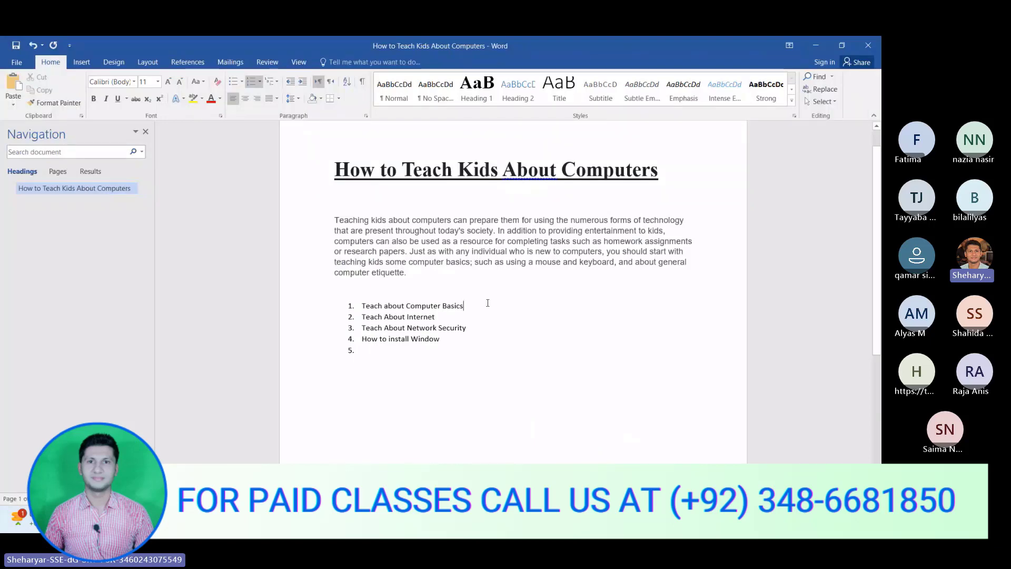
In Word, add beneath the first list item: "You must guide your kids about Computer Basics so he/she can use it proper."
left_click(485, 306)
key("Return")
key("BackSpace")
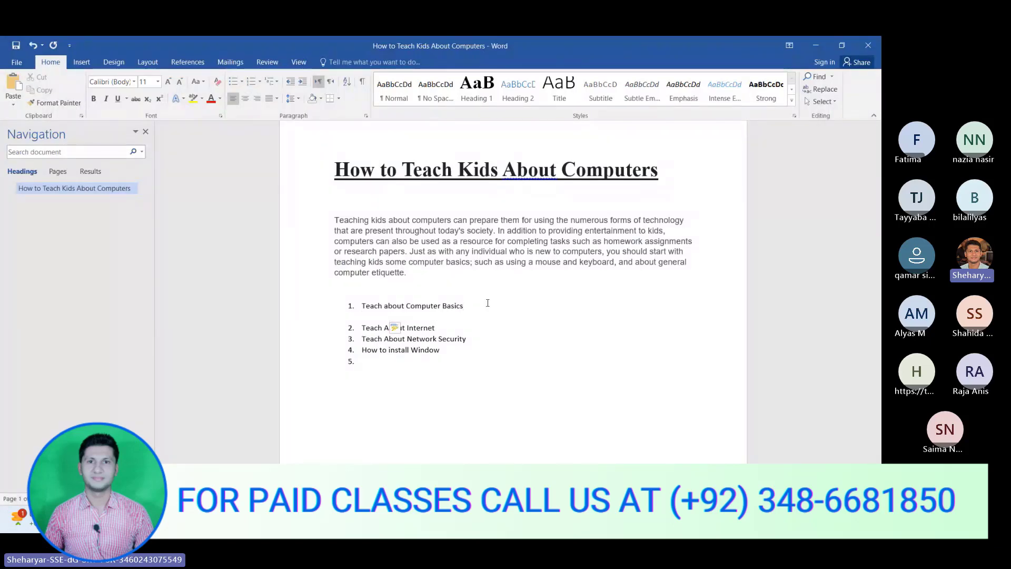
type("You must guide your kids about Computer Basics so he")
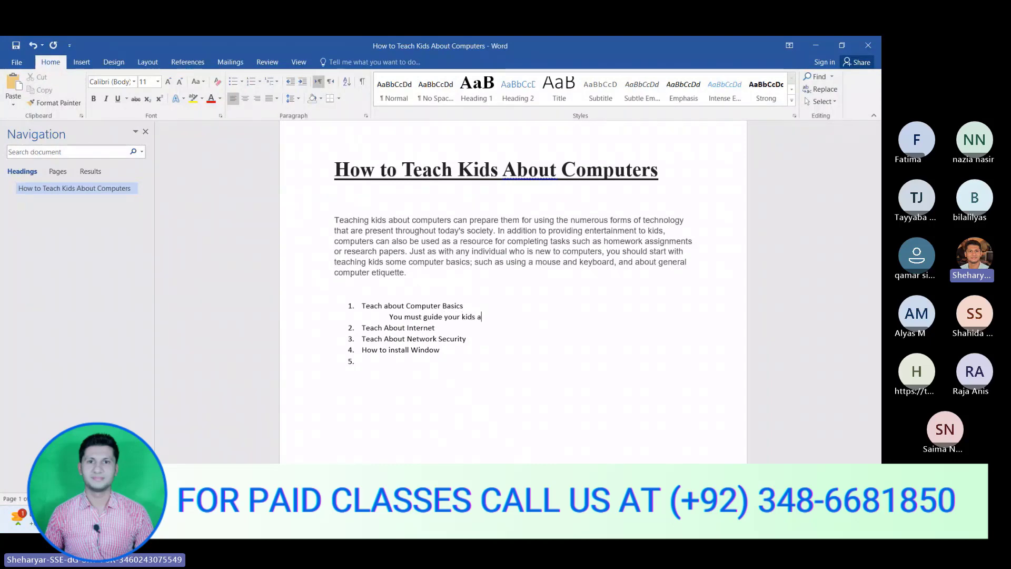
type("/she can use it proper.")
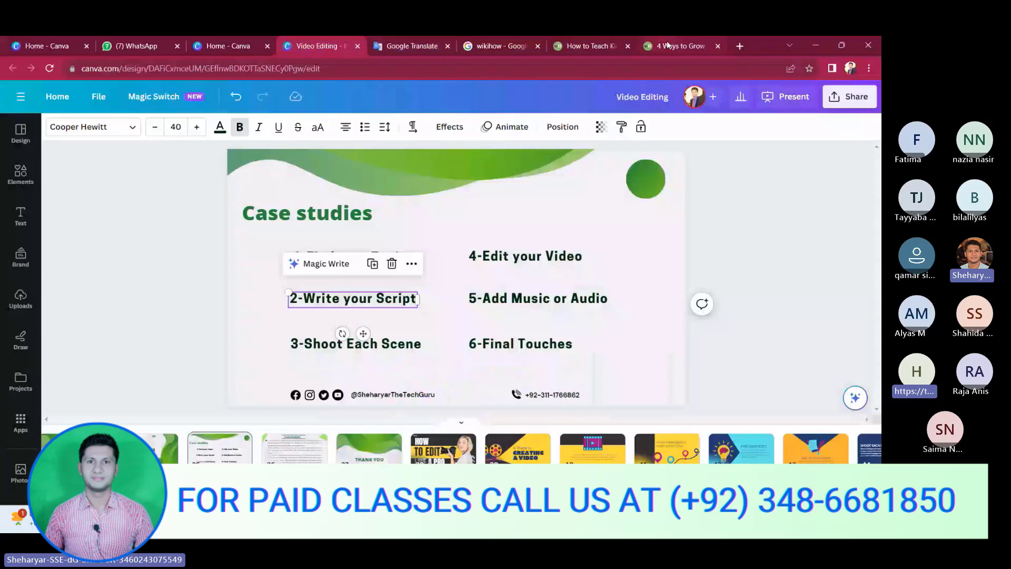
Review the Washing Your Hair method in wikiHow's long thick hair article, then switch to the Chrome window with a new tab
left_click(668, 45)
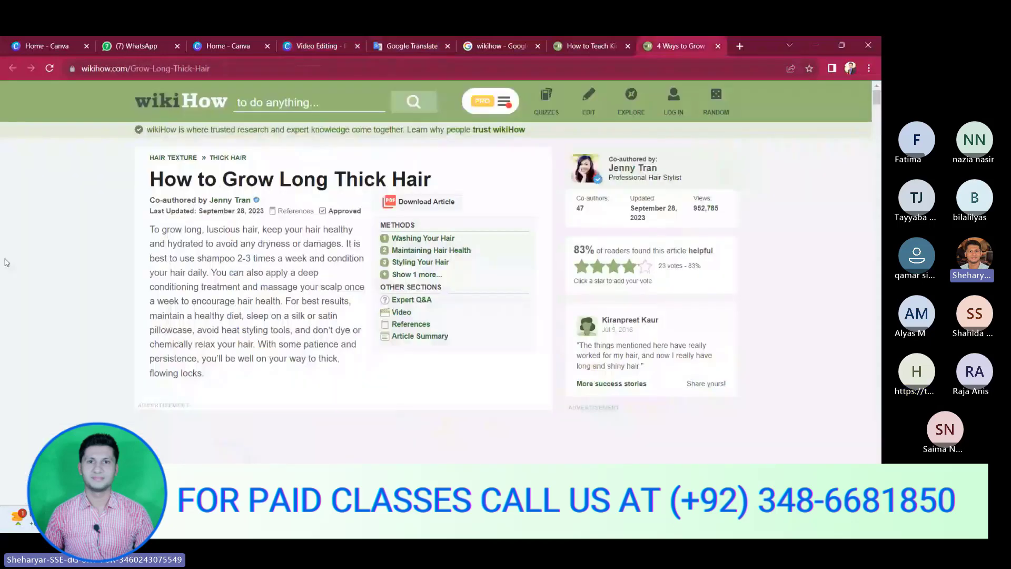
scroll(648, 402, "down", 8)
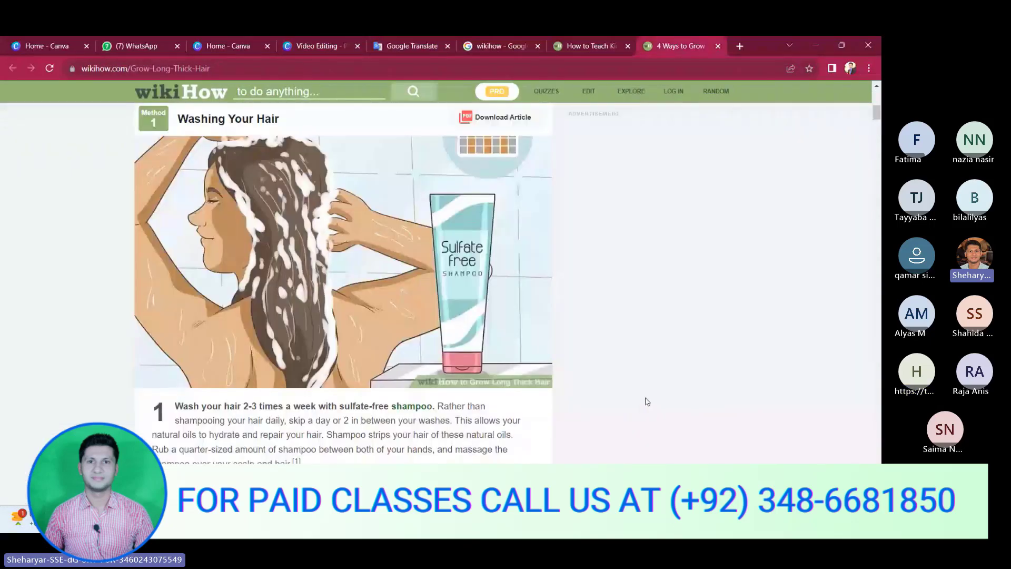
scroll(642, 393, "up", 6)
scroll(638, 384, "up", 1)
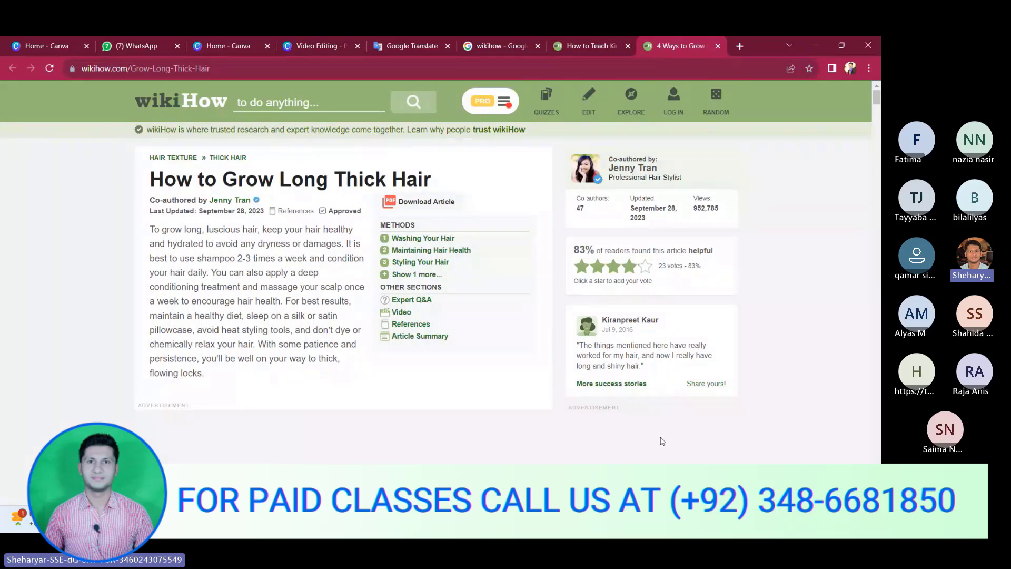
key("alt+Tab")
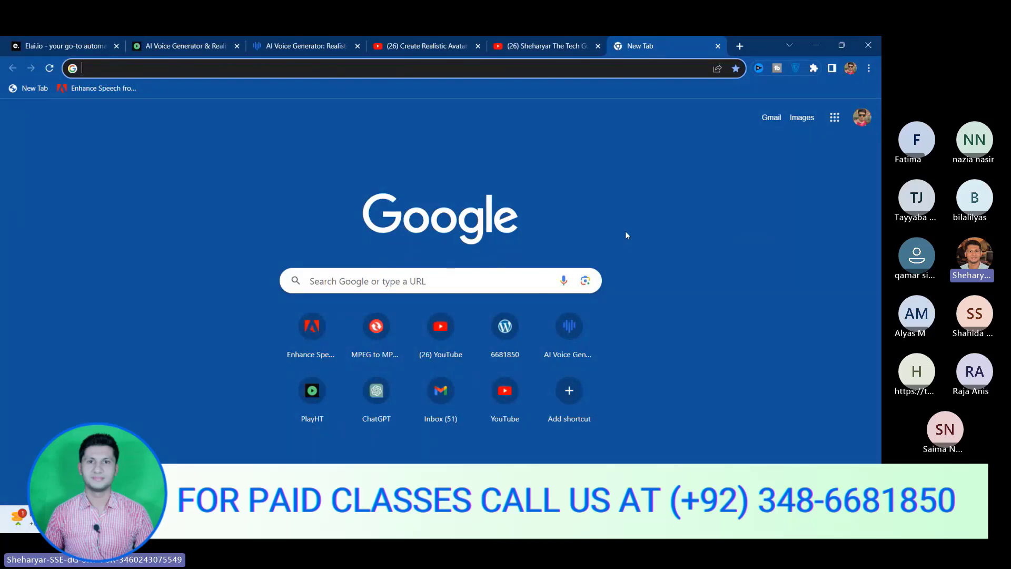
Open ChatGPT at chat.openai.com in the new browser tab
left_click(616, 69)
type("chat.openai.com/?model=text-davinci-002-render-sha")
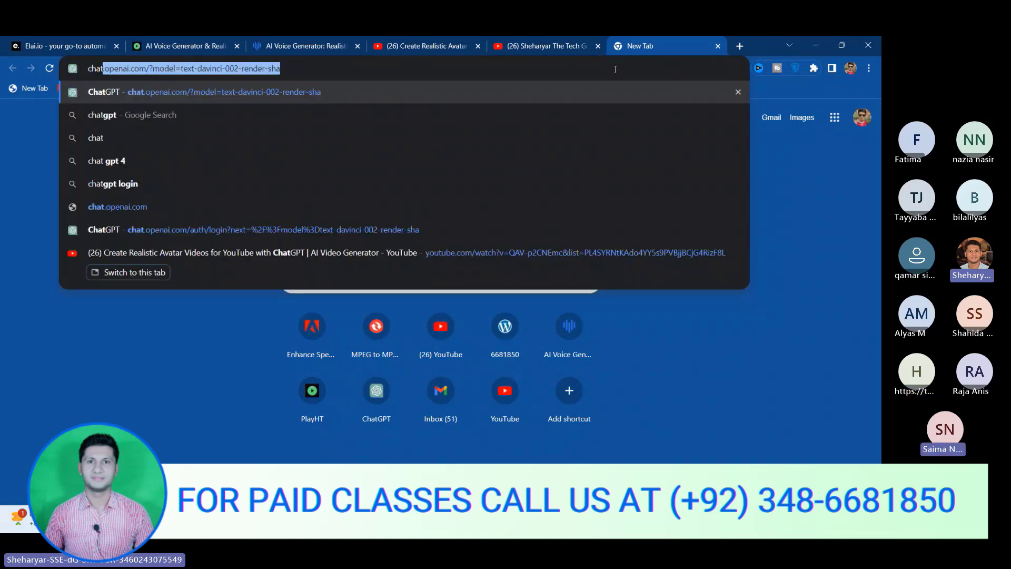
key("Return")
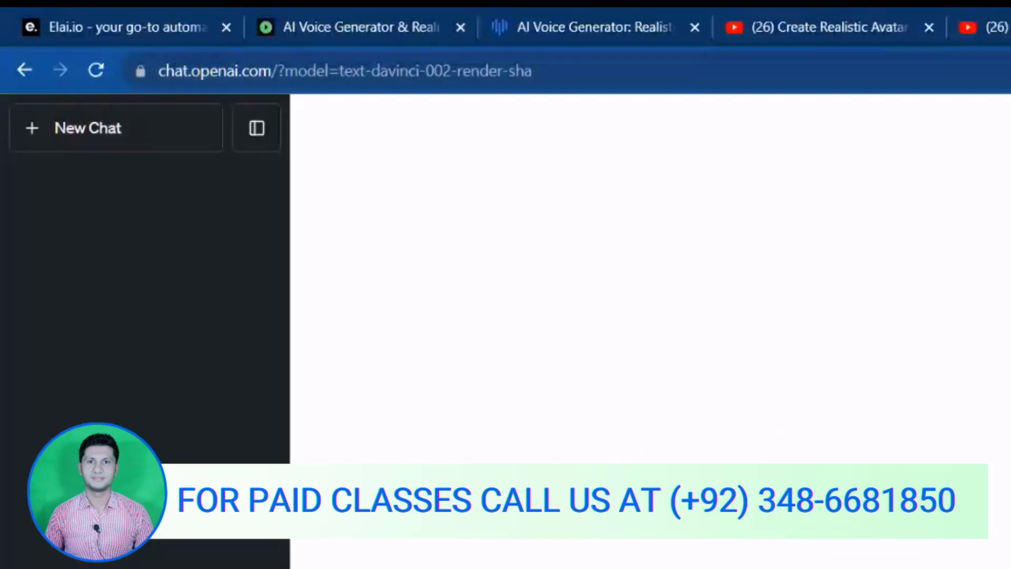
Copy the article title from the Word document and ask ChatGPT for a Youtube video script for "How to Teach Kids About Computers"
mouse_move(606, 519)
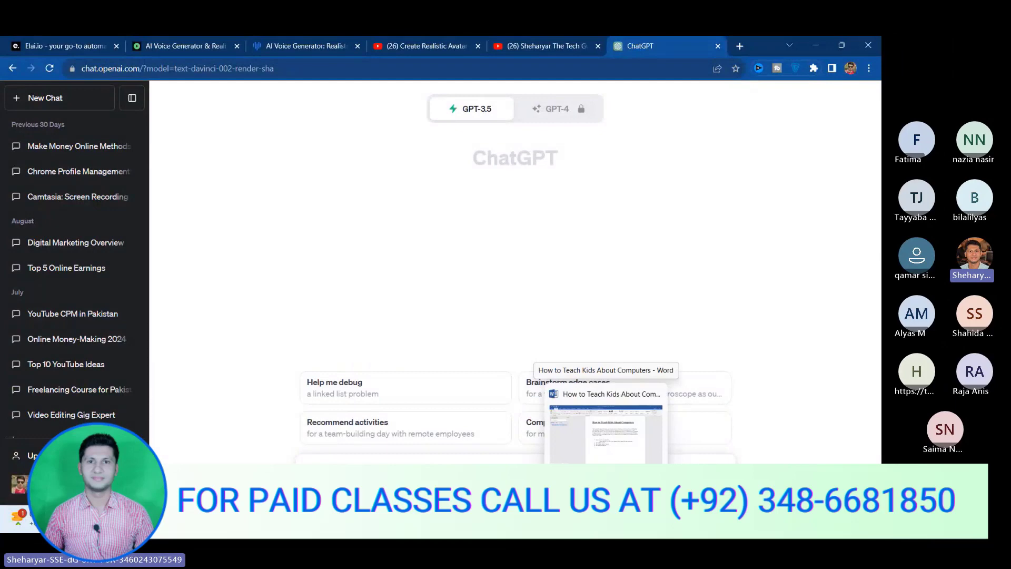
left_click(607, 519)
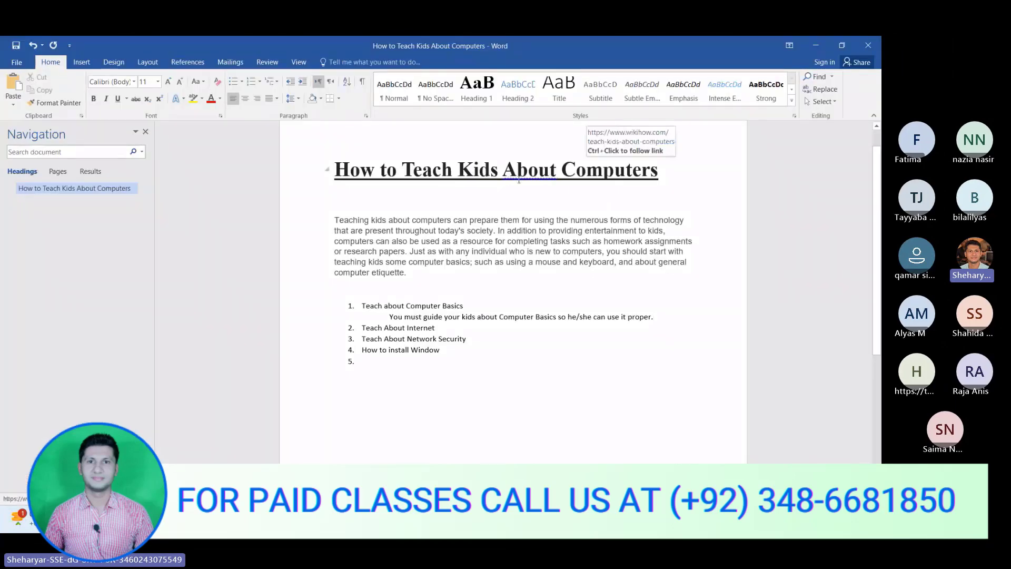
left_click_drag(679, 169, 341, 171)
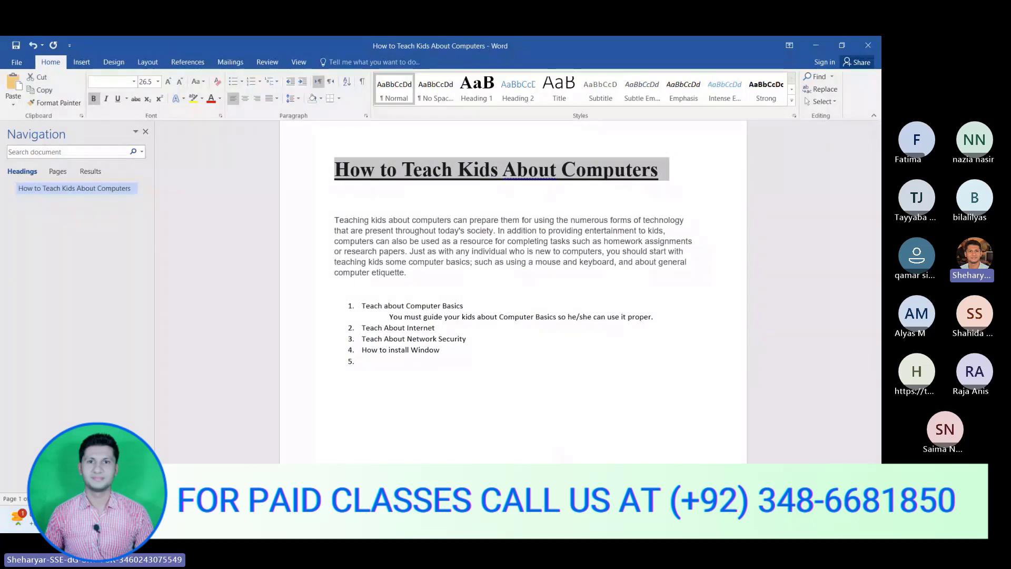
key("alt+Tab")
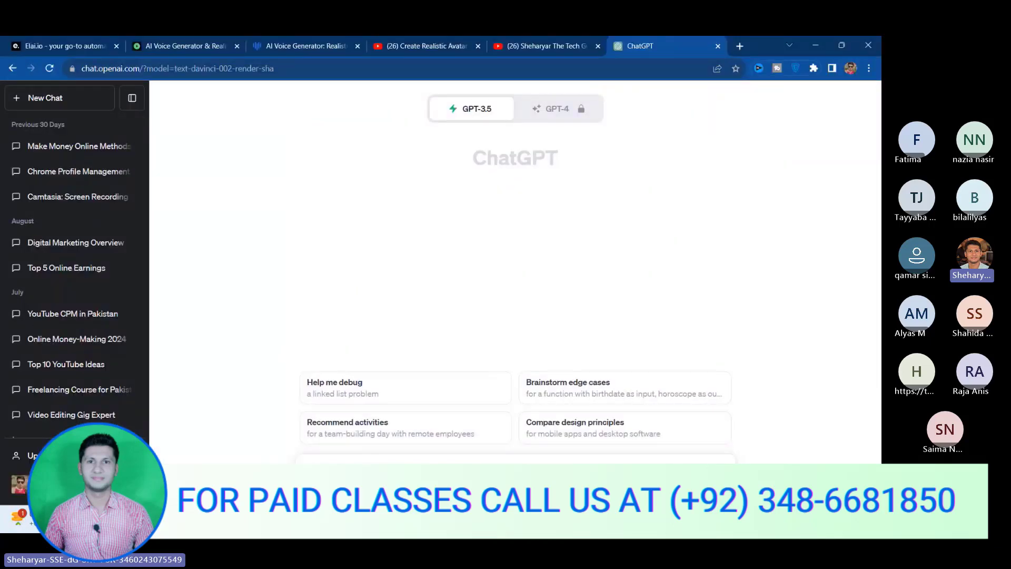
key("ctrl+v")
key("Return")
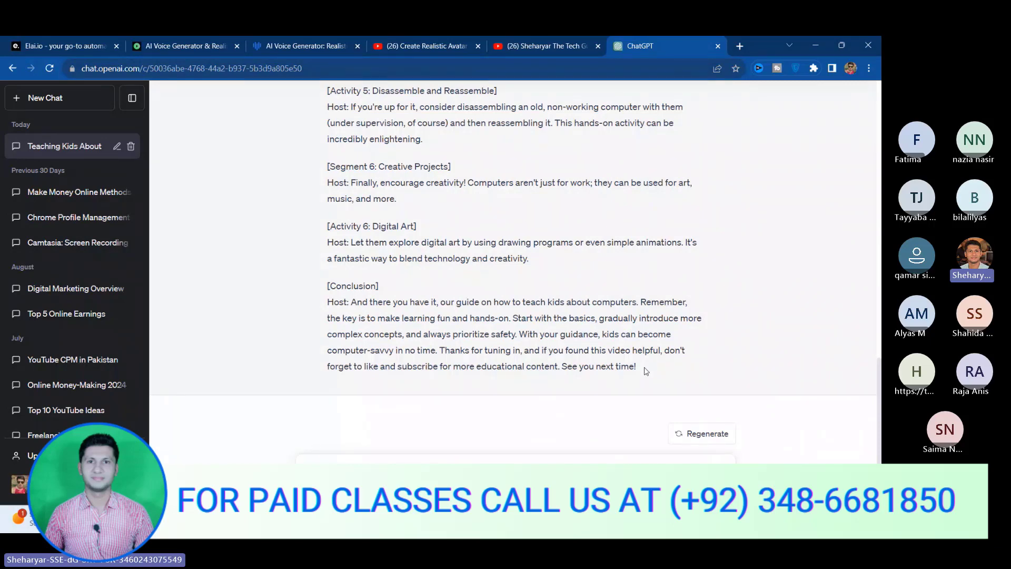
Replace the body text beneath the Word document's title with ChatGPT's script, from [Introduction] through [Conclusion]
left_click_drag(647, 372, 325, 216)
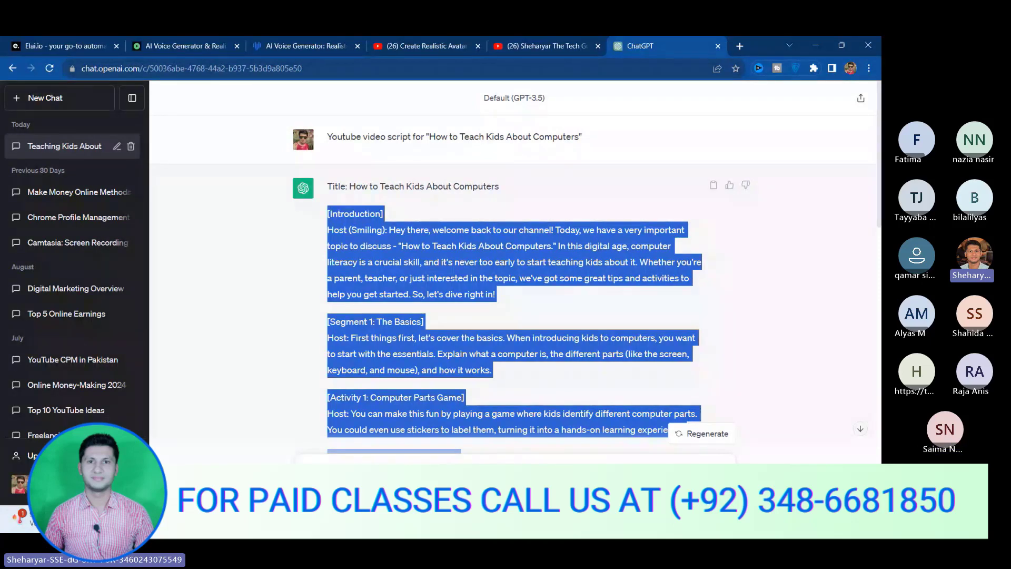
left_click(606, 519)
left_click_drag(377, 365, 335, 229)
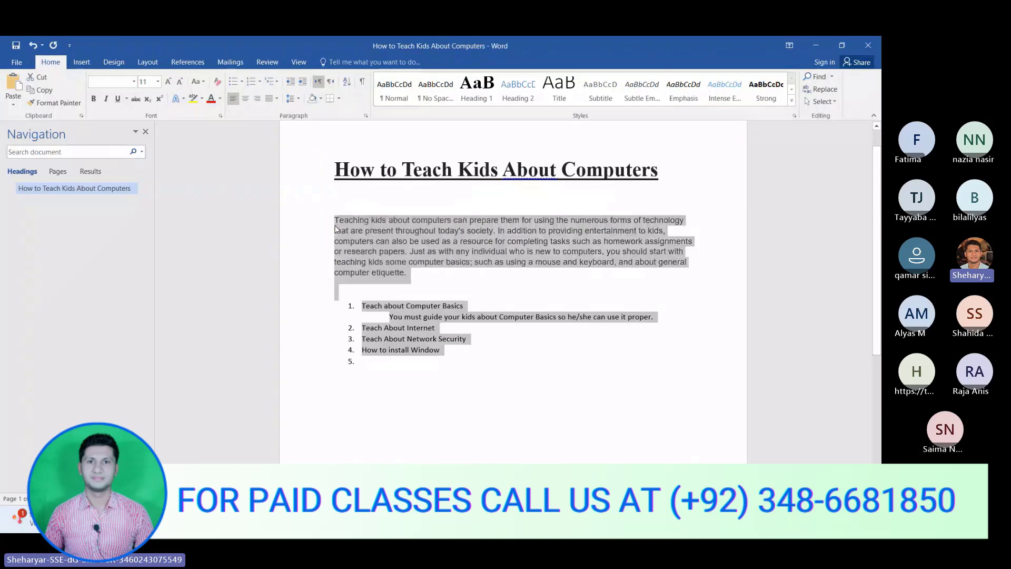
key("BackSpace")
key("BackSpace")
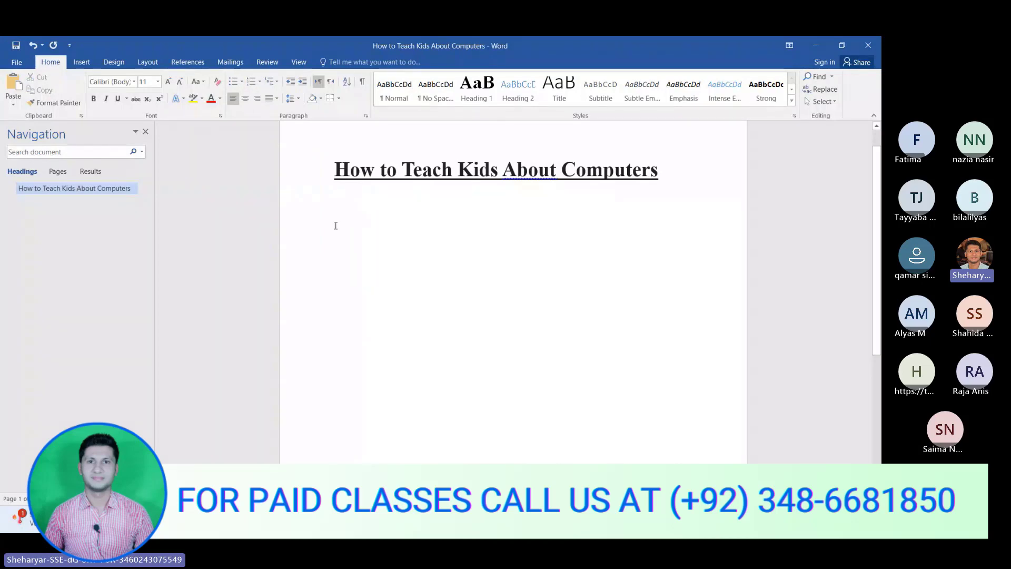
scroll(336, 226, "down", 20)
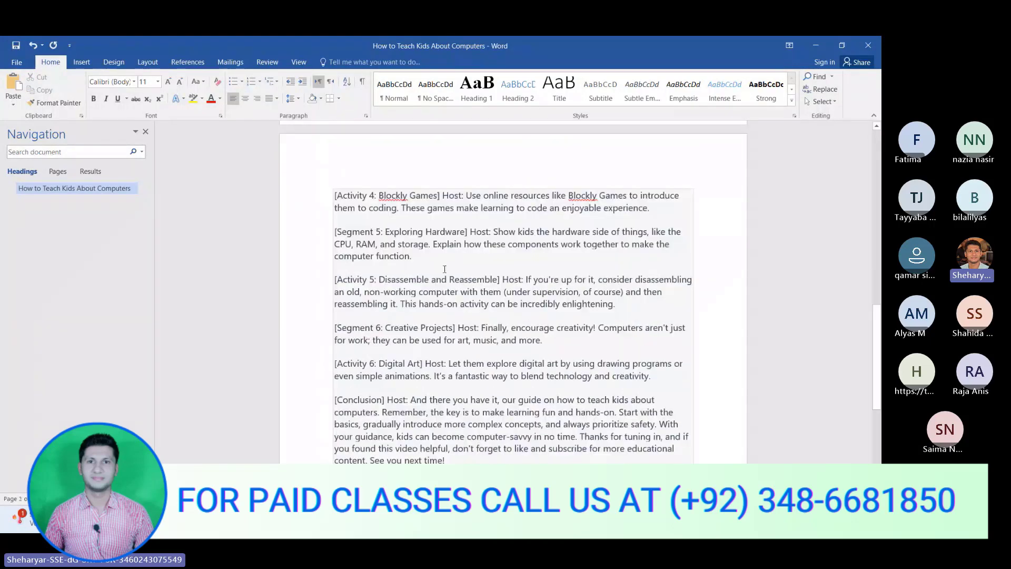
scroll(481, 269, "up", 20)
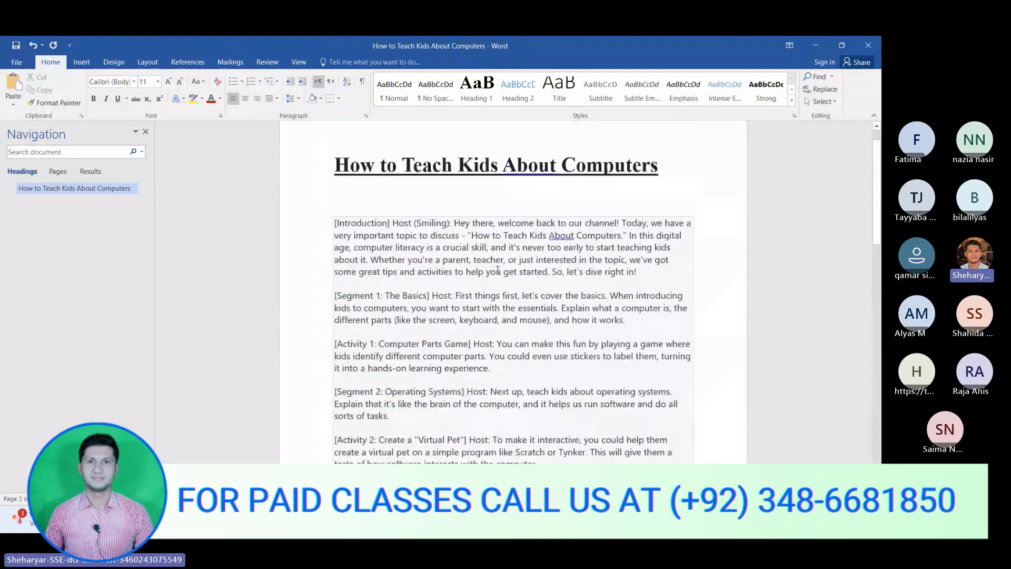
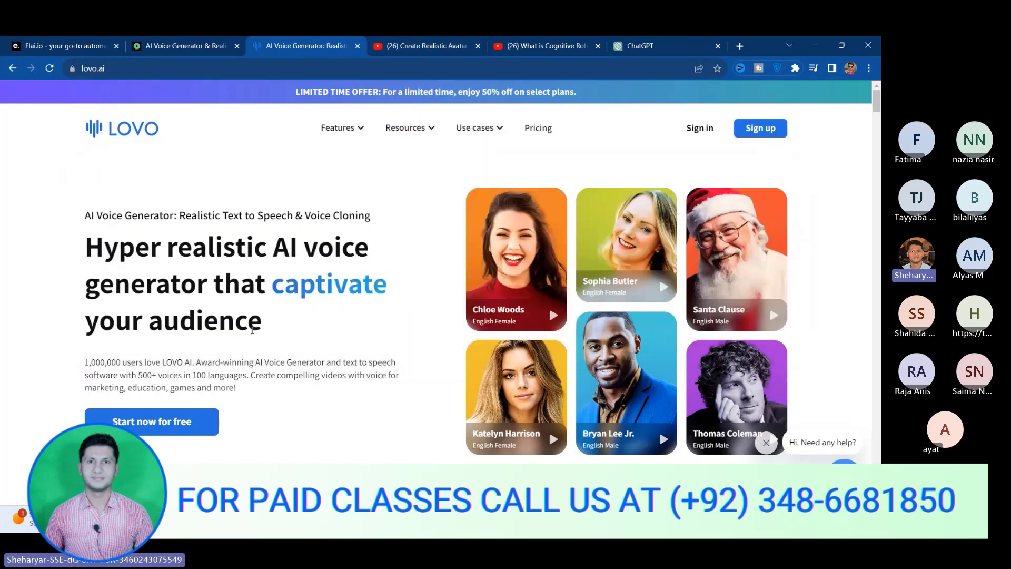
Switch to the realistic avatar video on YouTube and look through the videos in the AI Video Creation playlist
left_click(443, 52)
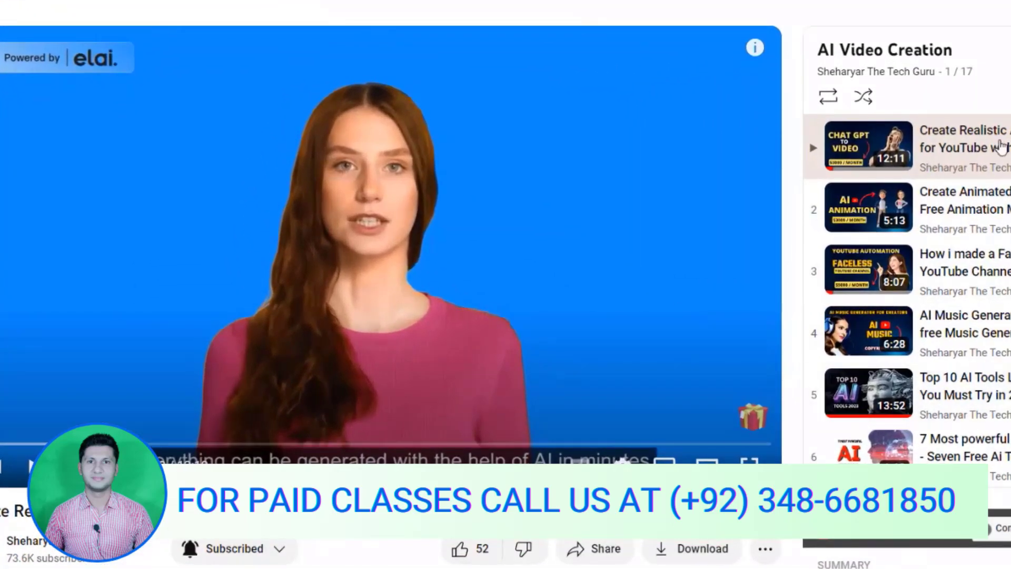
left_click_drag(984, 77, 950, 71)
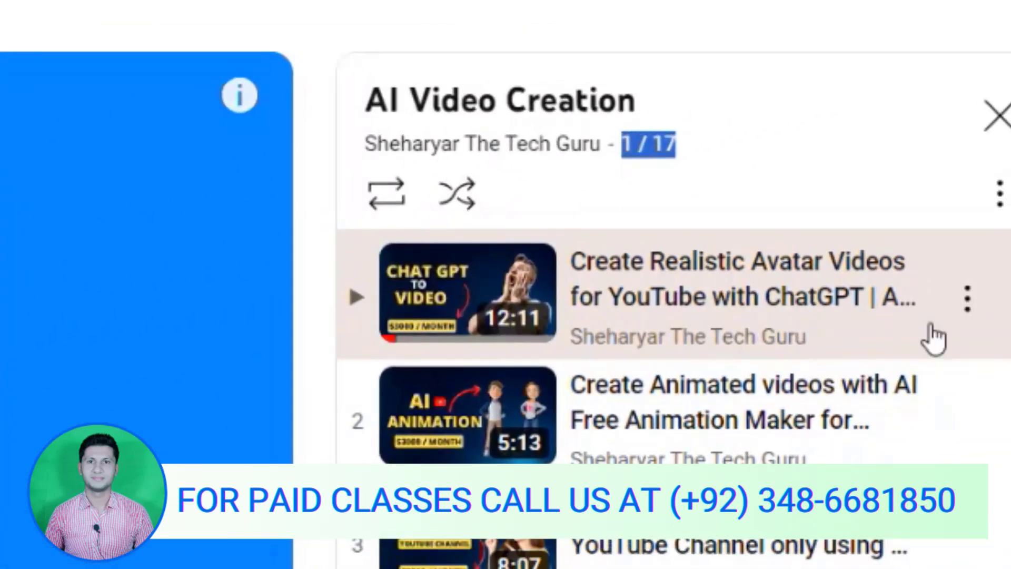
scroll(932, 337, "down", 15)
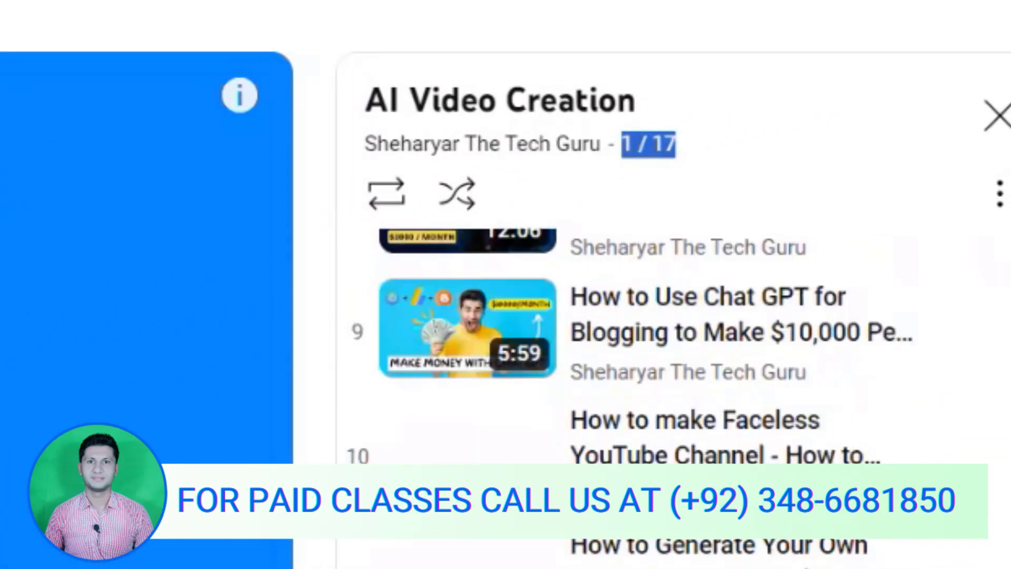
scroll(632, 395, "down", 1)
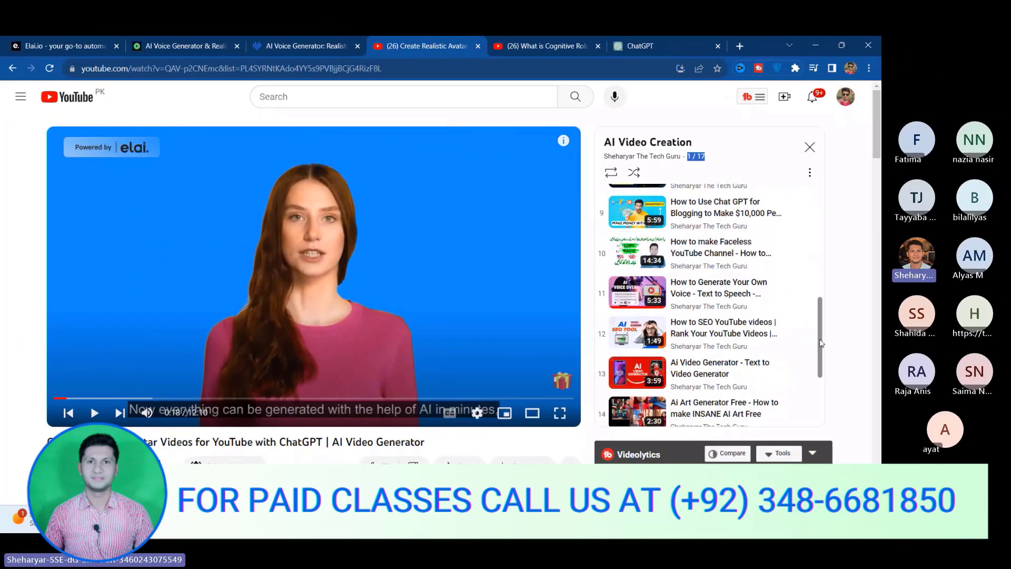
left_click_drag(820, 343, 822, 328)
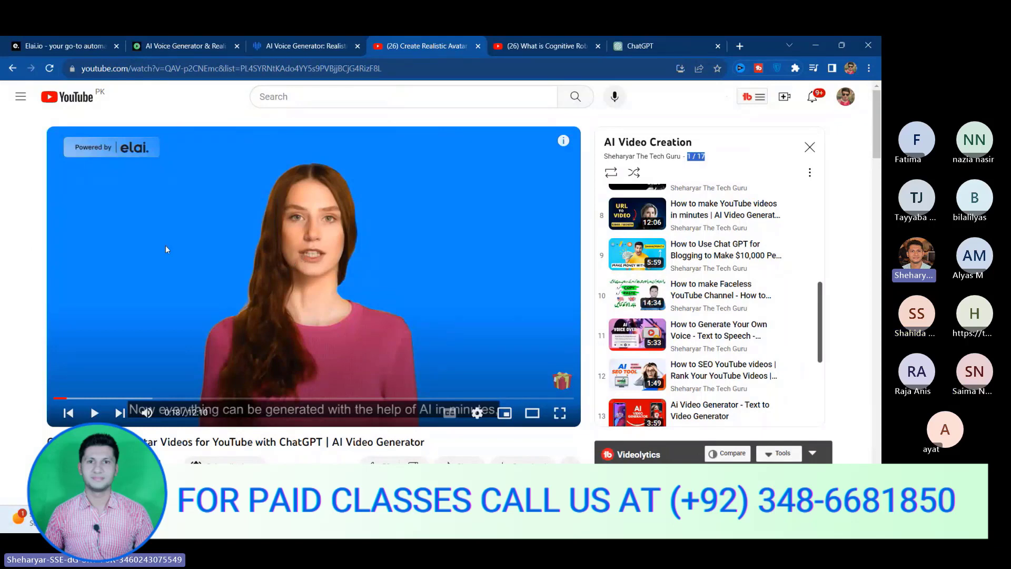
left_click(15, 249)
Switch to the PlayHT site, minimise the Clipchamp window and open the PlayHT dashboard
left_click(195, 50)
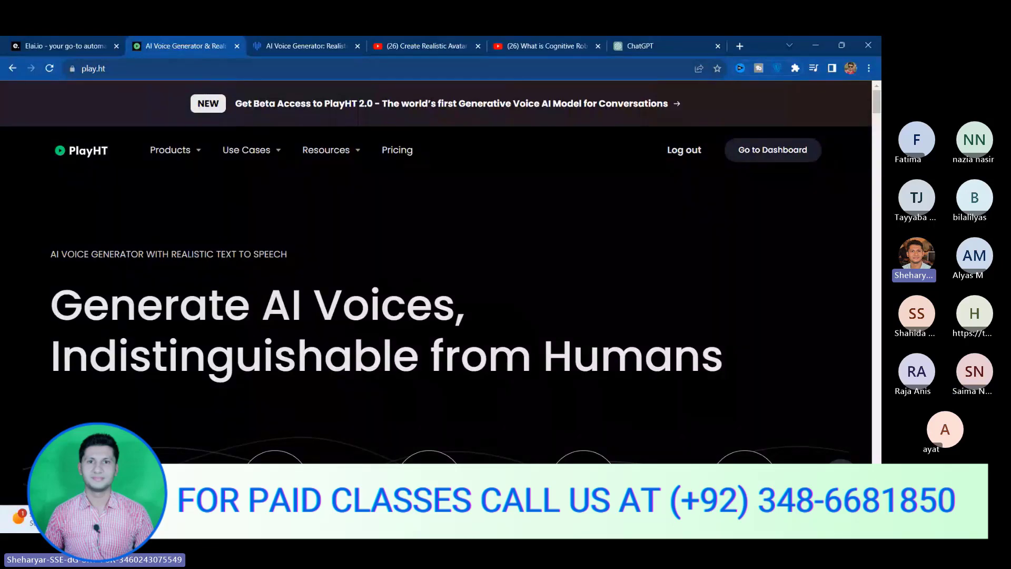
key("alt+Tab")
scroll(390, 311, "up", 10)
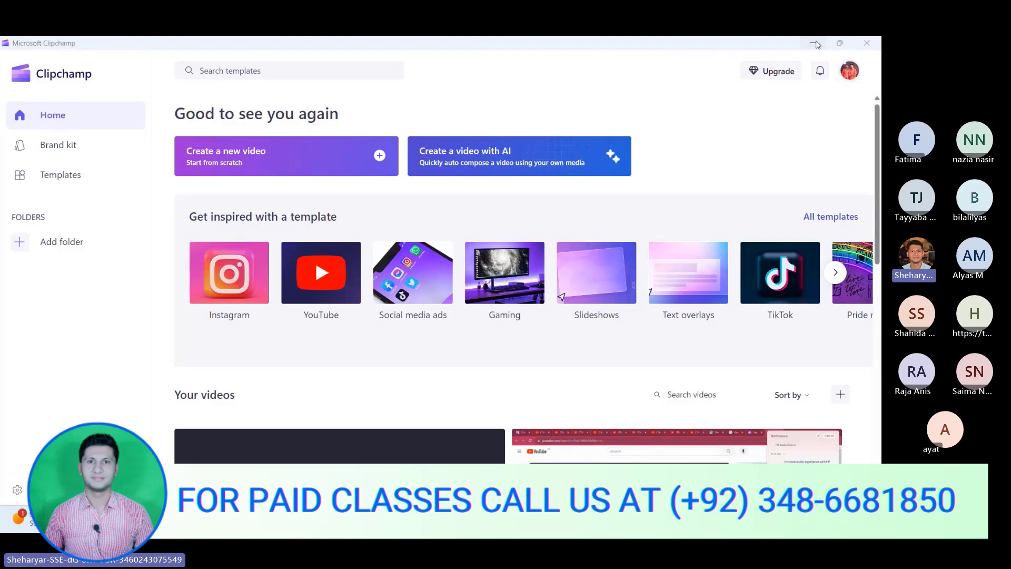
left_click(816, 44)
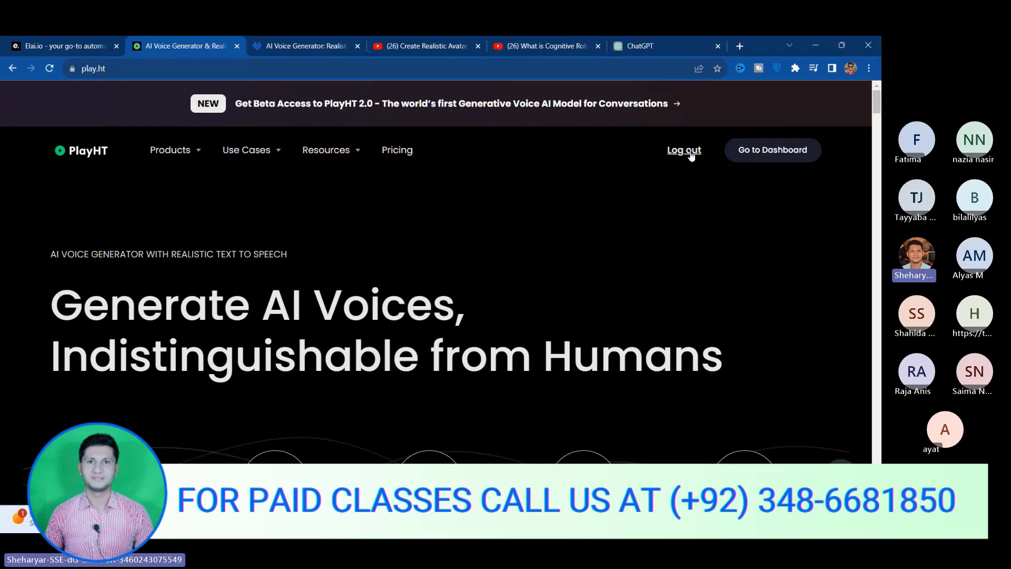
left_click(691, 154)
left_click(706, 153)
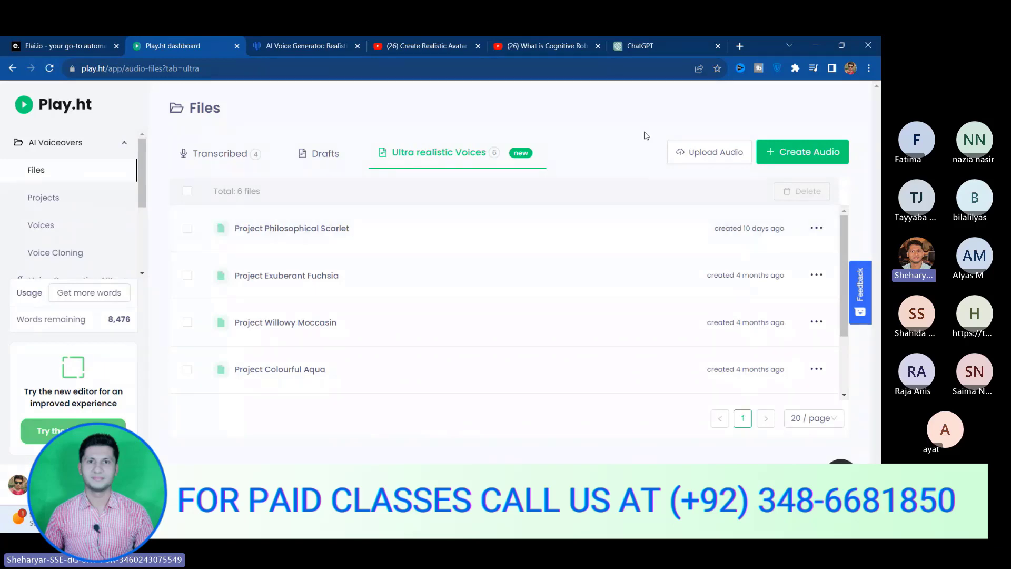
In the Word script, colour the introduction red from "Hey there, welcome back to our channel!" to "start teaching kids about it."
key("alt+Tab")
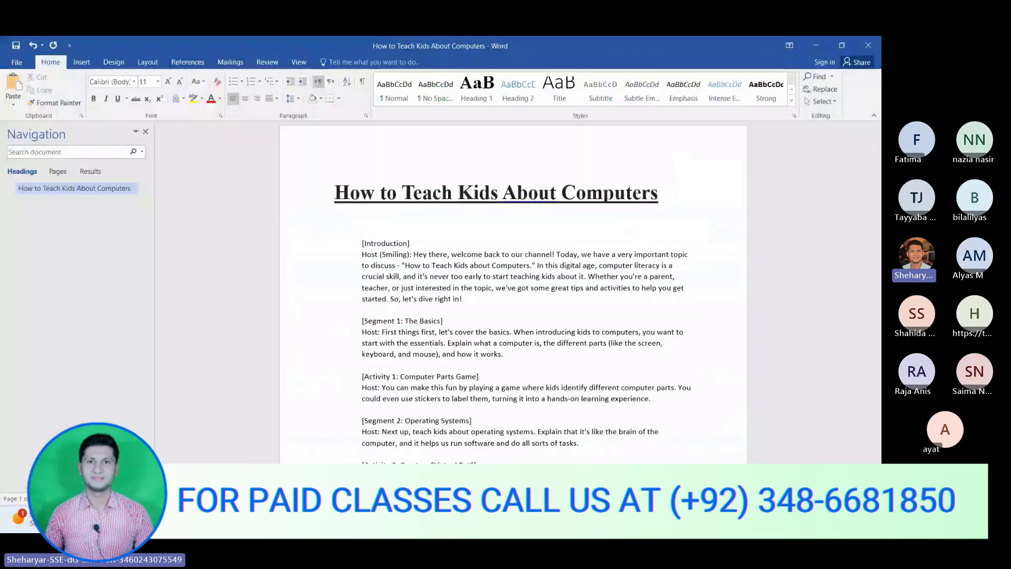
left_click(473, 290)
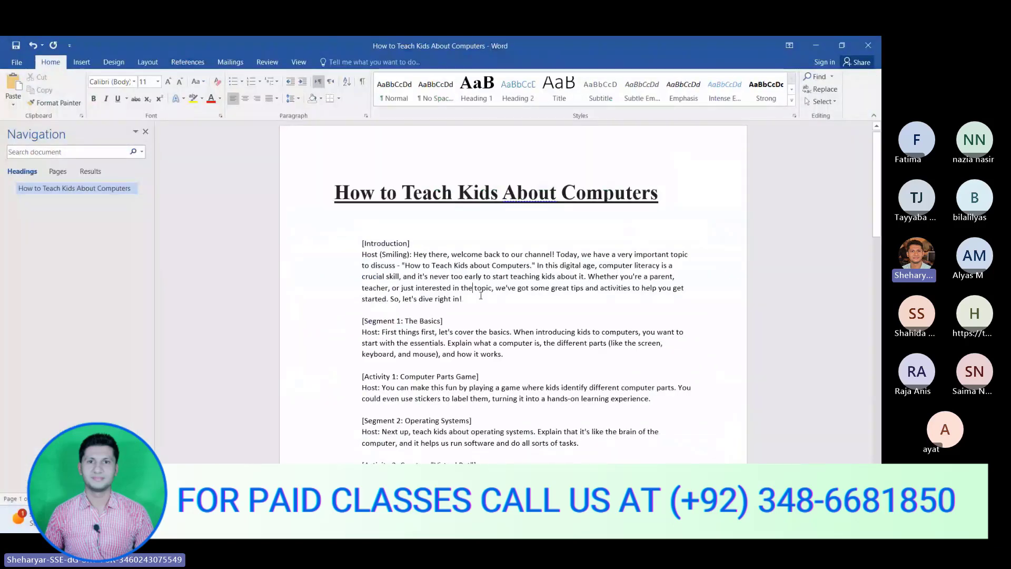
left_click_drag(468, 302, 422, 258)
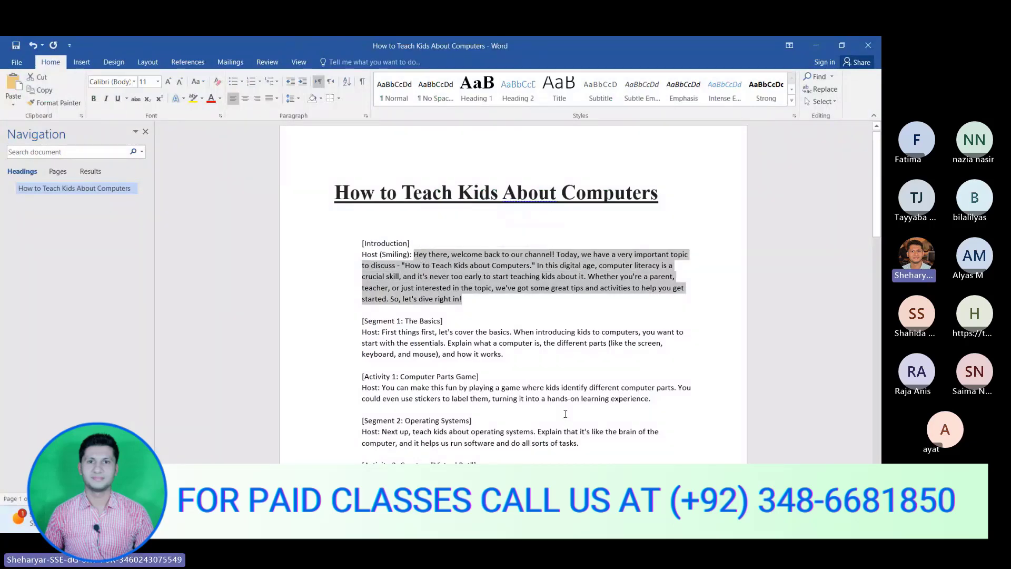
left_click(547, 333)
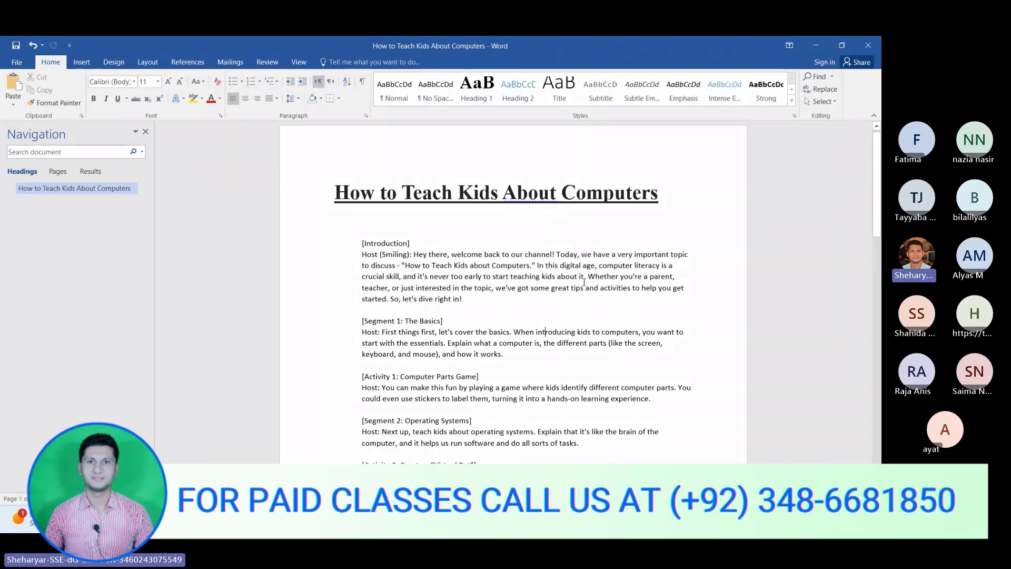
left_click_drag(586, 279, 415, 255)
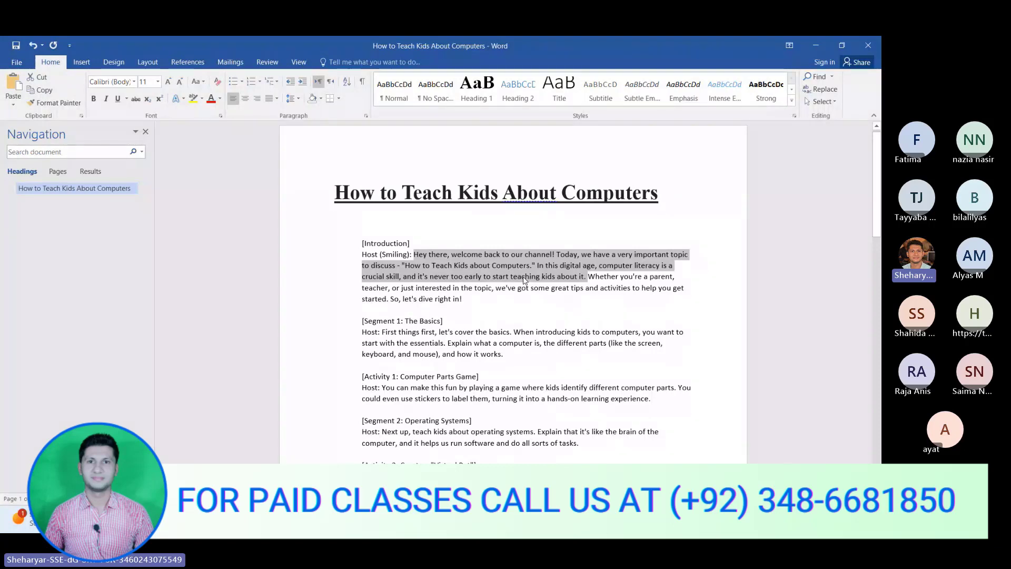
left_click(213, 98)
left_click(478, 288)
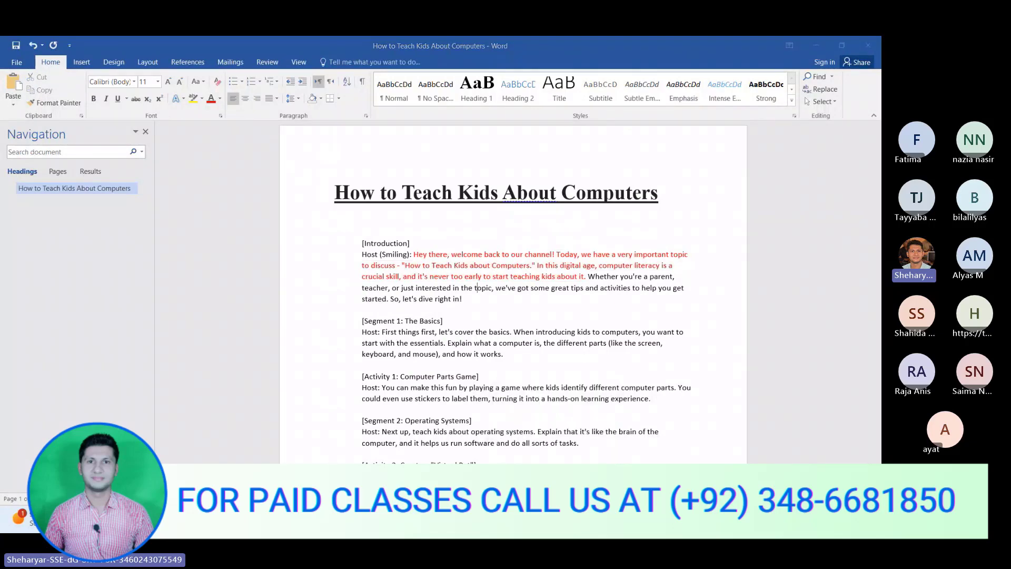
Create a new PlayHT audio file using Ultra Realistic Voices and insert the red introduction passage from Word as its text
key("alt+Tab")
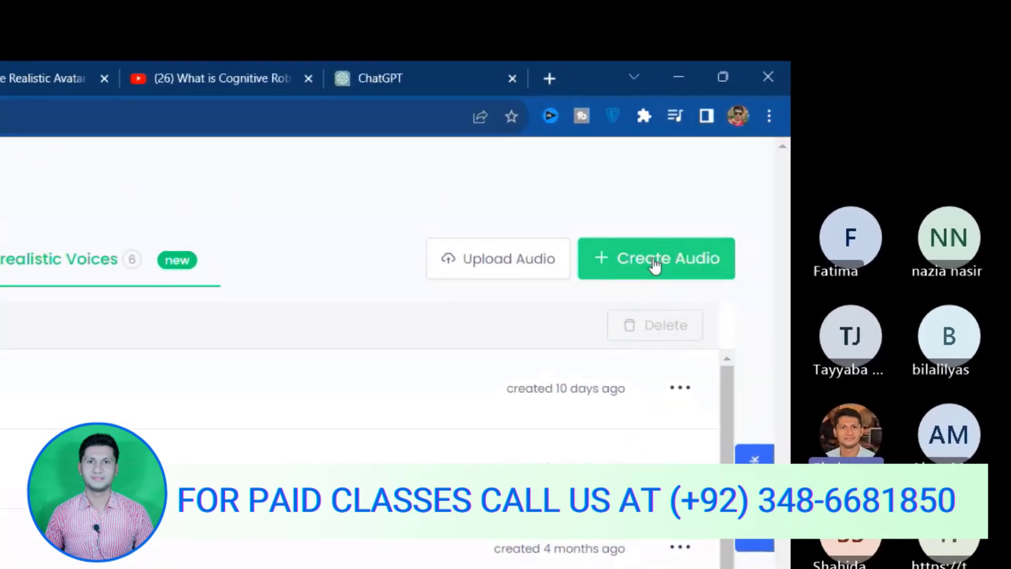
left_click(655, 267)
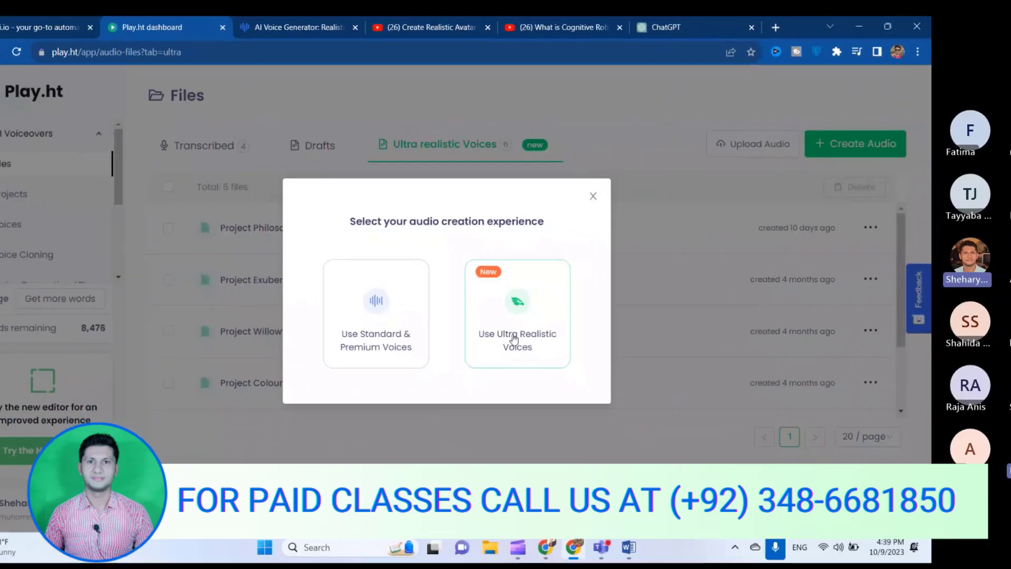
left_click(589, 322)
left_click(239, 180)
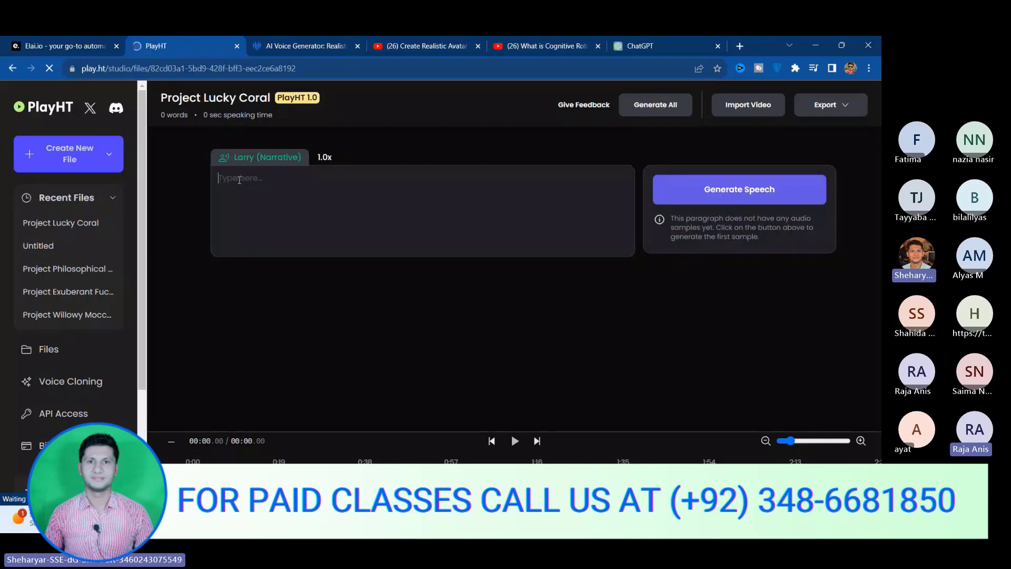
type("Hey there, welcome back to our channel! Today, we have a very important topic to discuss – \"How to Teach Kids about Computers.\" In this digital age, computer literacy is a crucial skill, and it's never too early to start teaching kids about it.")
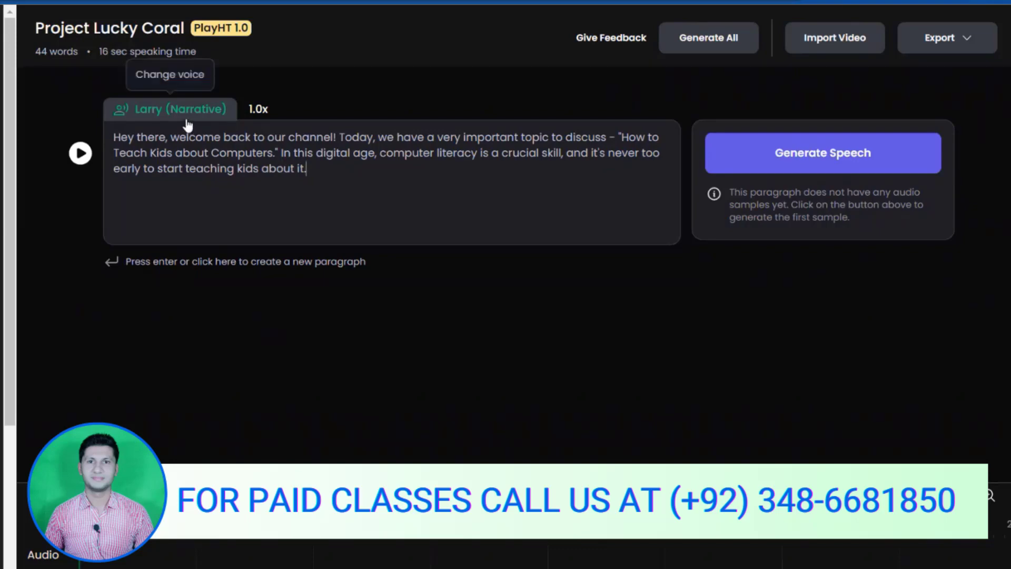
Open the voice selection for the introduction paragraph and listen to the Nicole, Samantha and Joseph voice samples
left_click(150, 112)
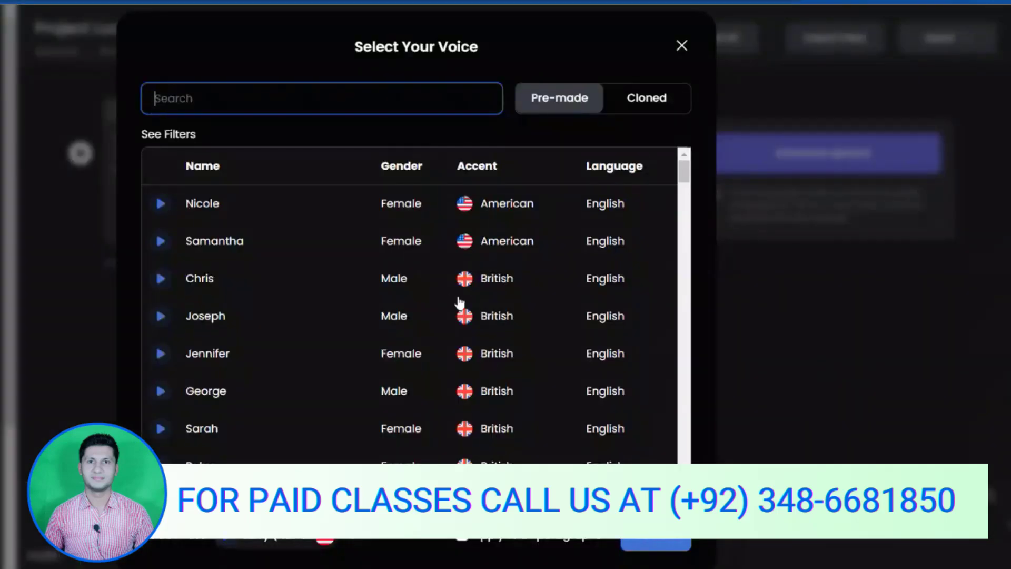
scroll(460, 305, "down", 10)
scroll(466, 307, "down", 20)
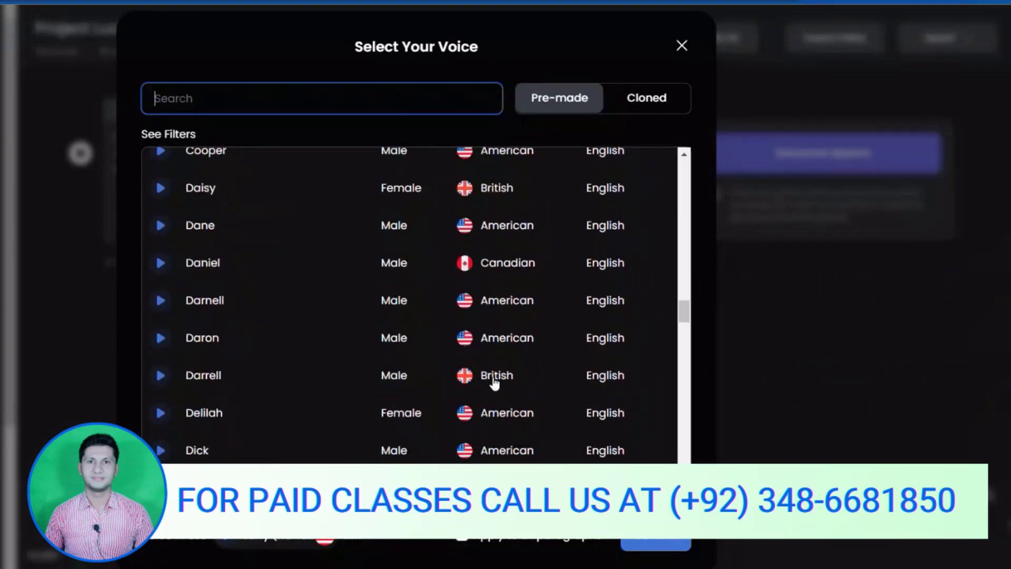
scroll(395, 241, "up", 20)
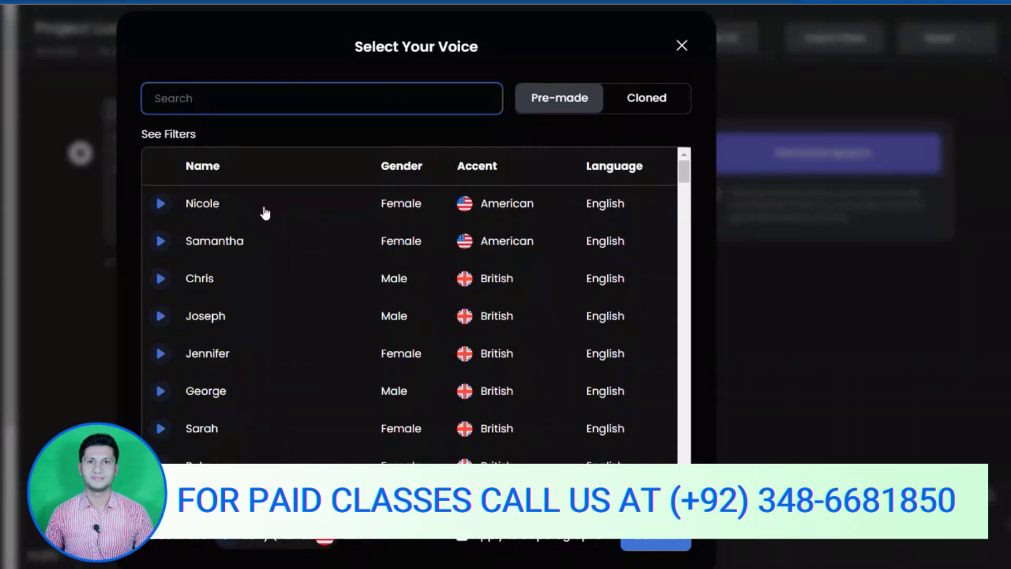
left_click(162, 207)
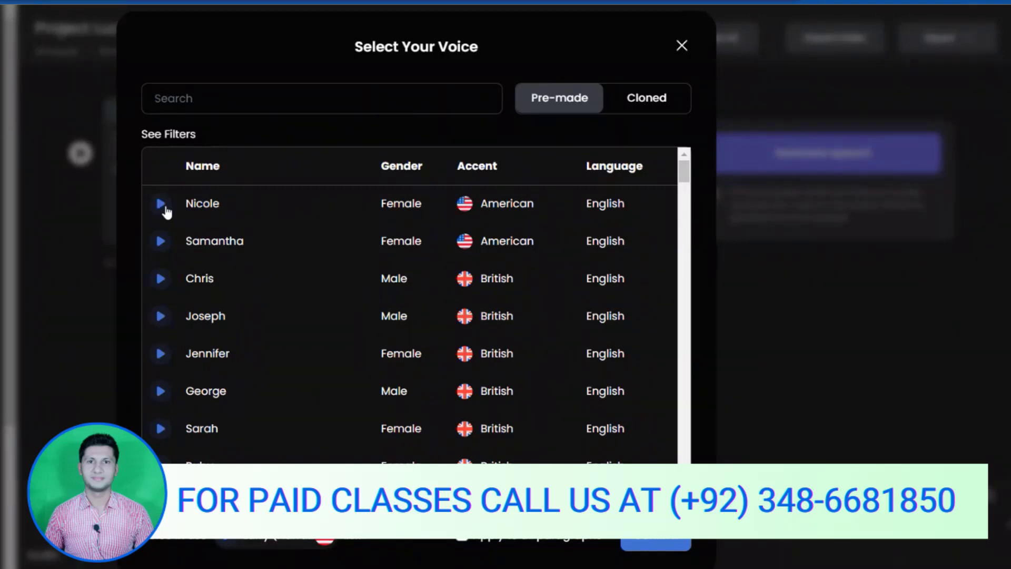
left_click(161, 243)
left_click(162, 243)
left_click(162, 316)
left_click(161, 317)
Listen to the Ariana voice sample further down the list and close the selection, keeping Larry (Narrative) as the voice
scroll(379, 375, "down", 5)
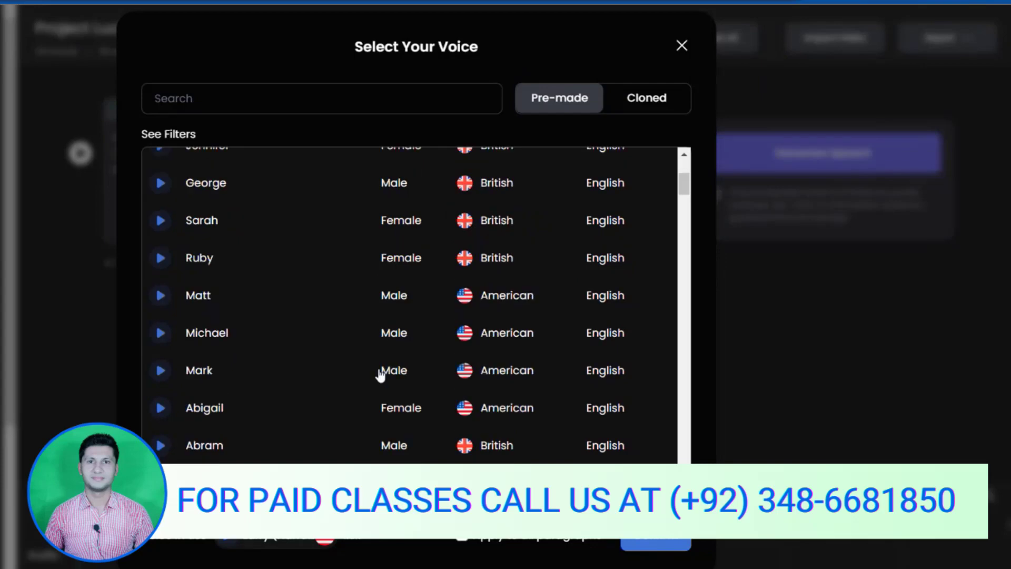
scroll(316, 409, "down", 5)
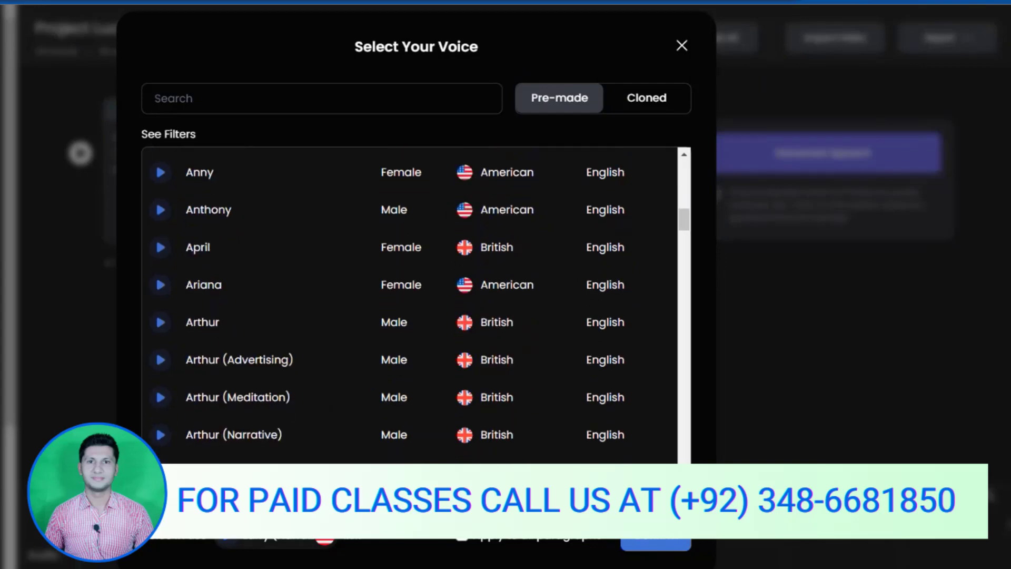
left_click(161, 285)
left_click(161, 286)
left_click(339, 98)
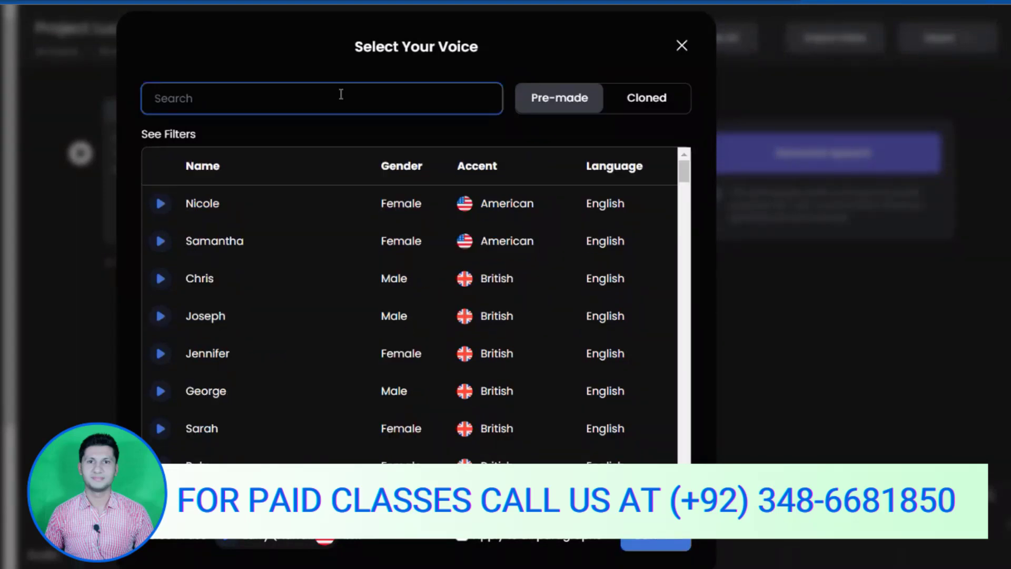
left_click(674, 539)
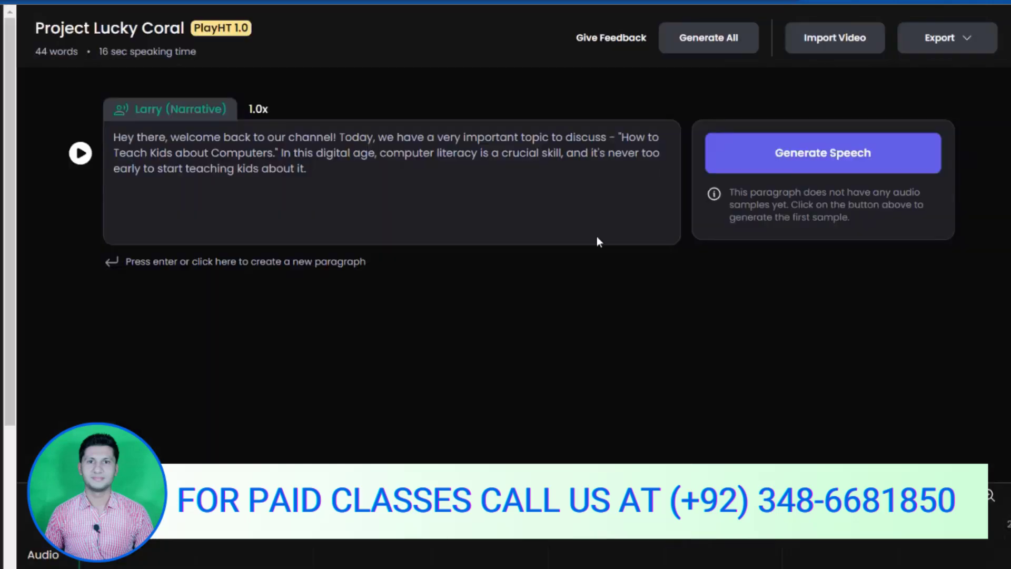
Generate speech for the introduction and copy the Word script from "The Basics]" to "start with the essentials."
left_click(801, 157)
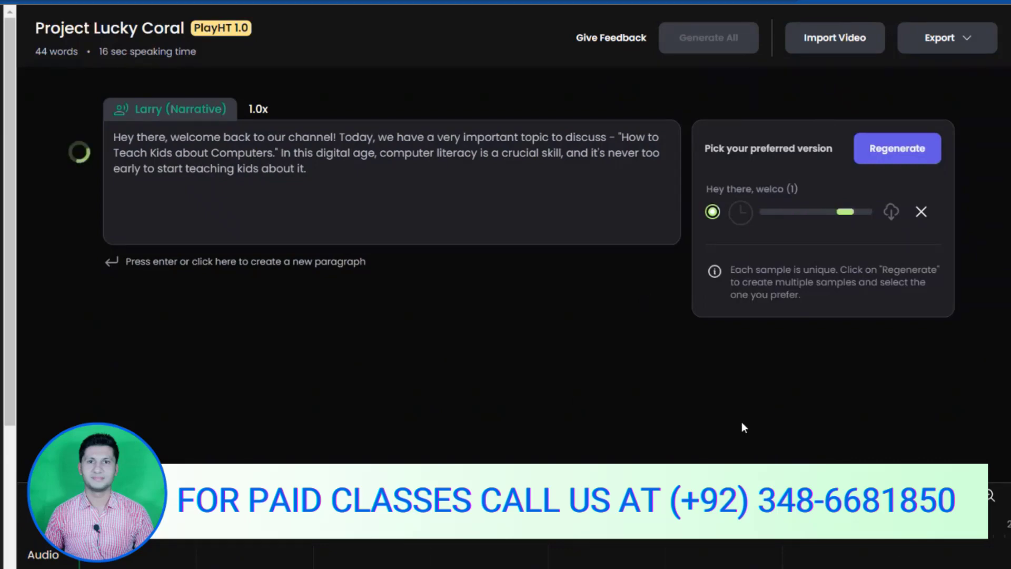
left_click(616, 567)
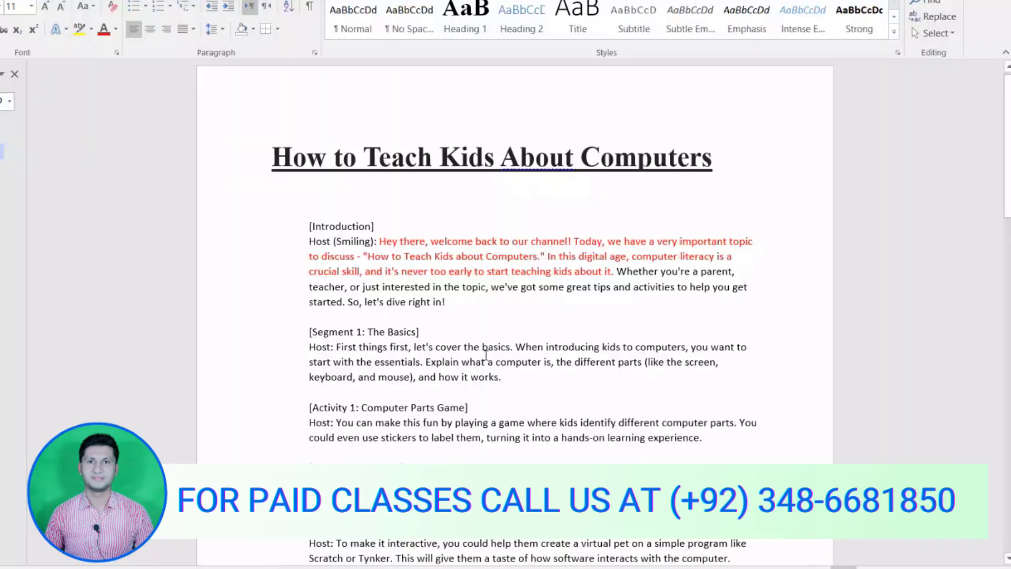
left_click_drag(424, 361, 368, 332)
left_click(601, 564)
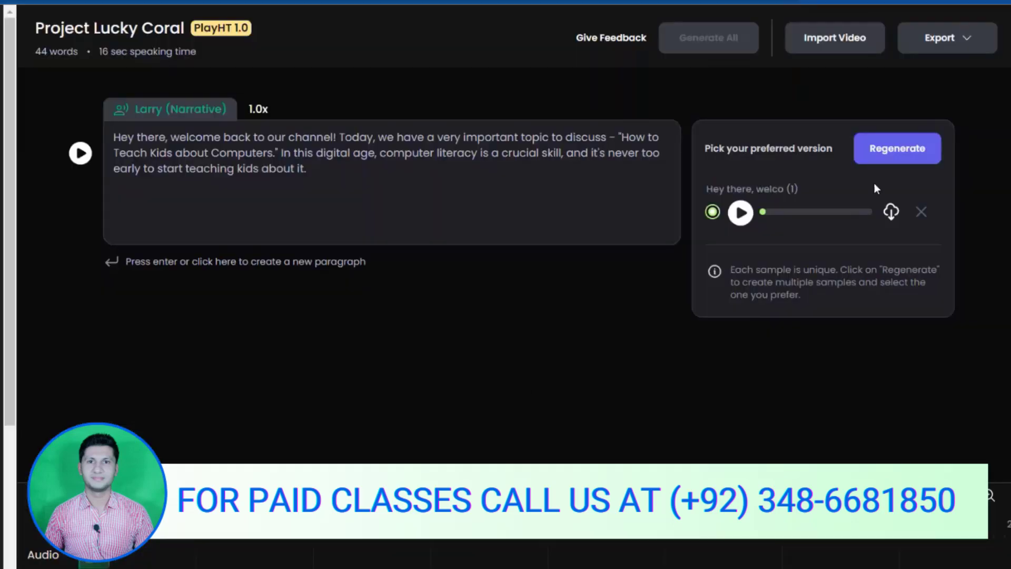
Listen to the generated introduction sample and insert the copied Basics passage as new text below it
left_click(747, 225)
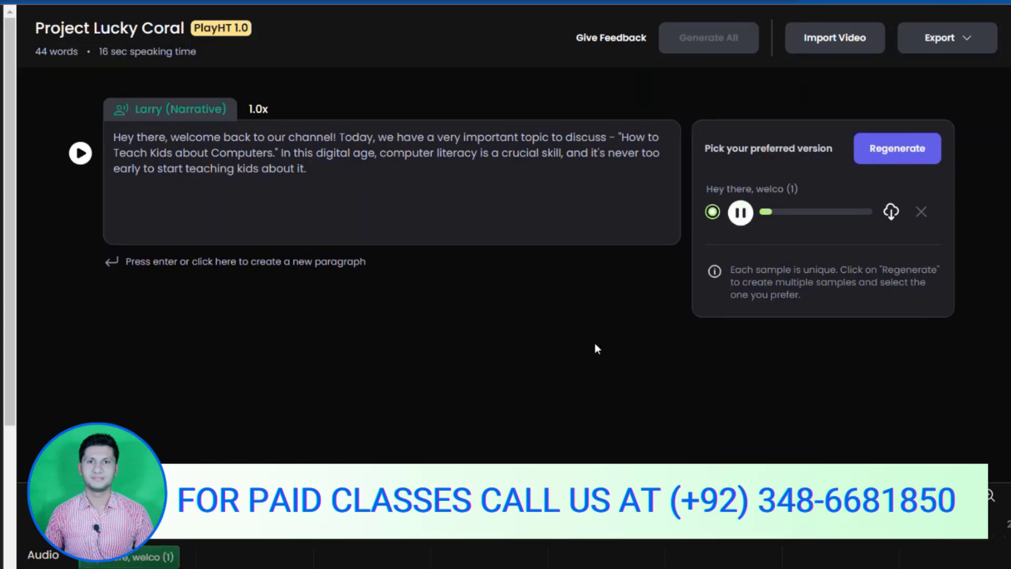
left_click(741, 214)
left_click(242, 263)
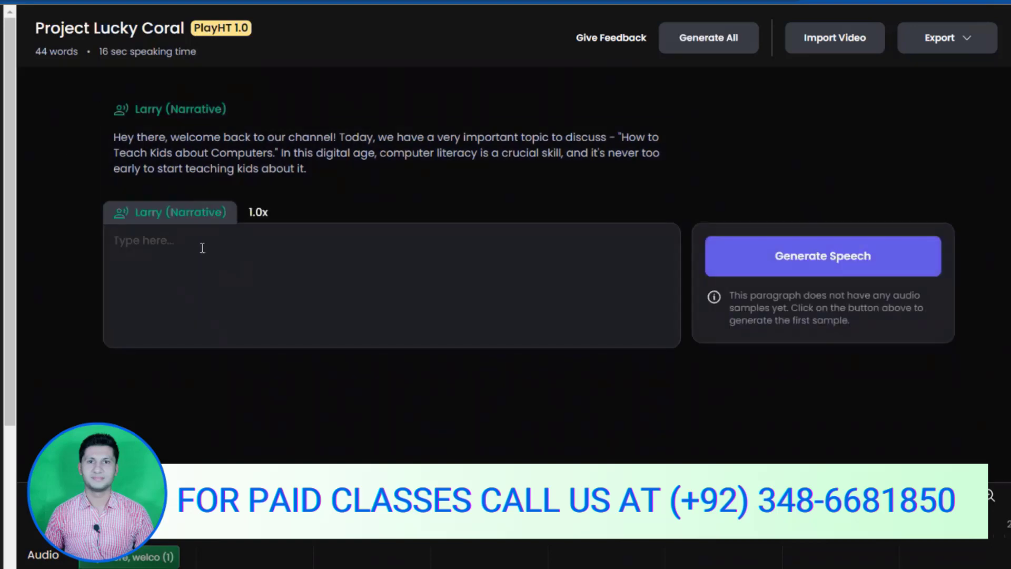
type("The Basics Host: First things first, let's cover the basics. When introducing kids to computers, you want to start with the essentials.")
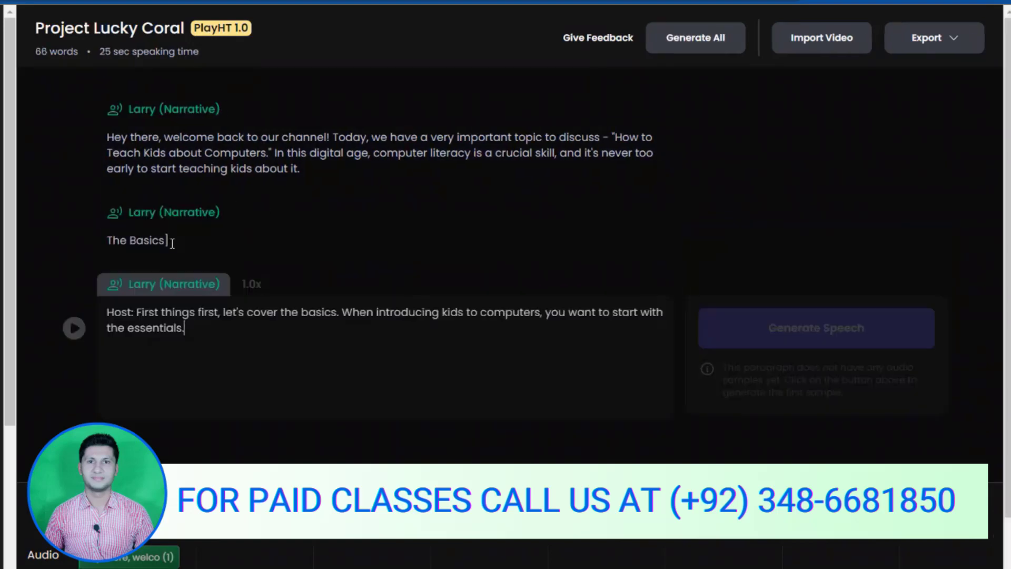
Delete the separate "The Basics]" paragraph between the introduction and the host's text
left_click(180, 242)
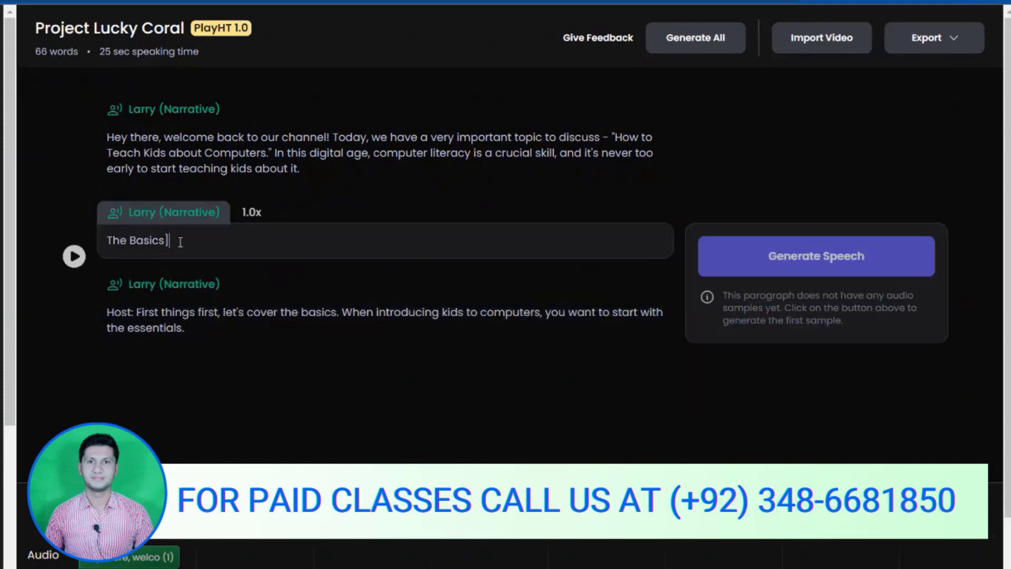
key("BackSpace")
key("BackSpace")
key("BackSpace")
key("BackSpace")
key("BackSpace")
key("BackSpace")
key("BackSpace")
key("BackSpace")
key("BackSpace")
key("BackSpace")
key("BackSpace")
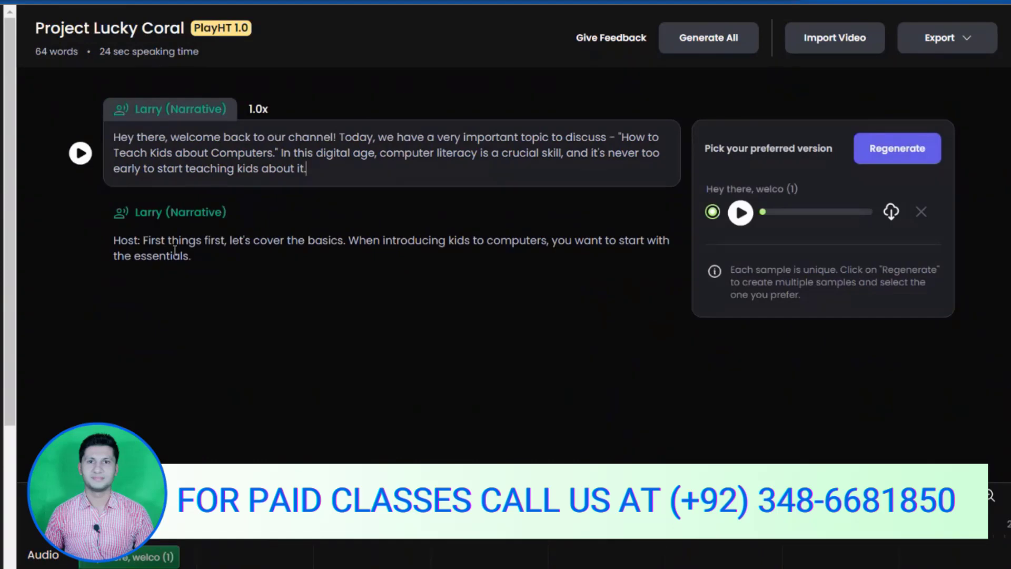
Remove the "Host:" label from the start of the second paragraph
left_click(133, 240)
left_click(141, 241)
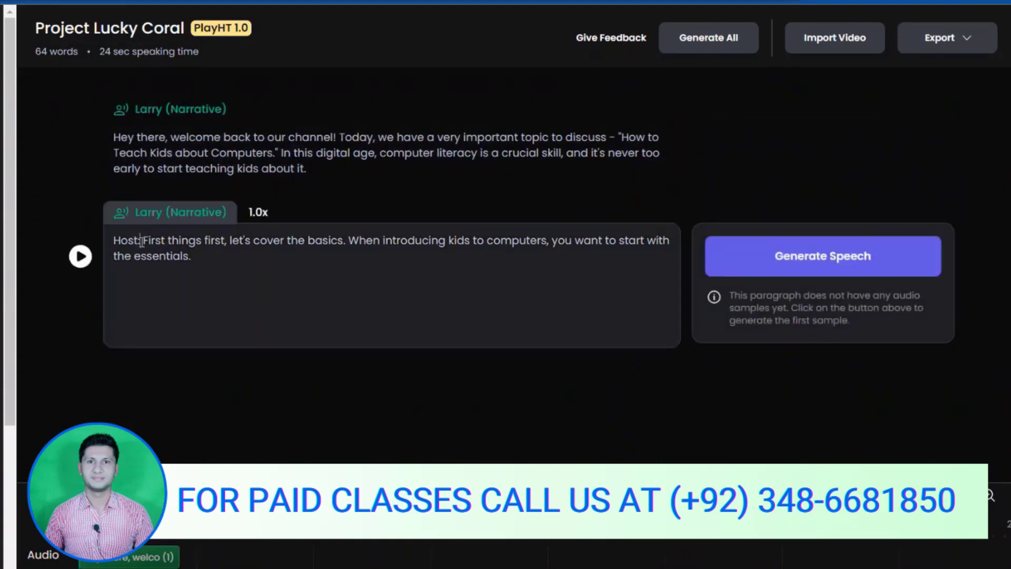
key("BackSpace")
key("BackSpace")
key("BackSpace")
key("BackSpace")
key("BackSpace")
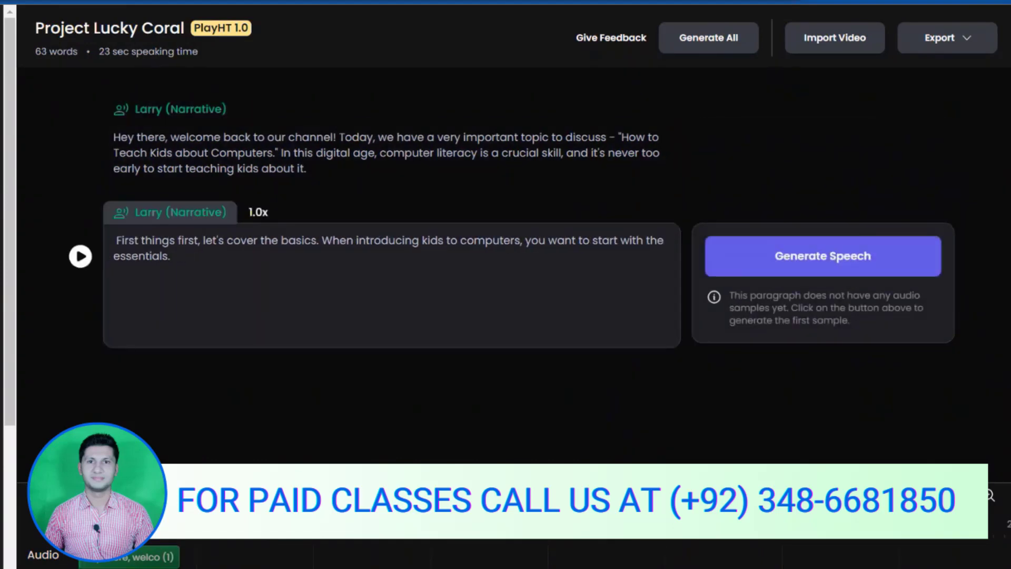
Check the segment heading in the Word script and begin the second PlayHT paragraph with "Step One: Teach about Computer basics,"
key("alt+Tab")
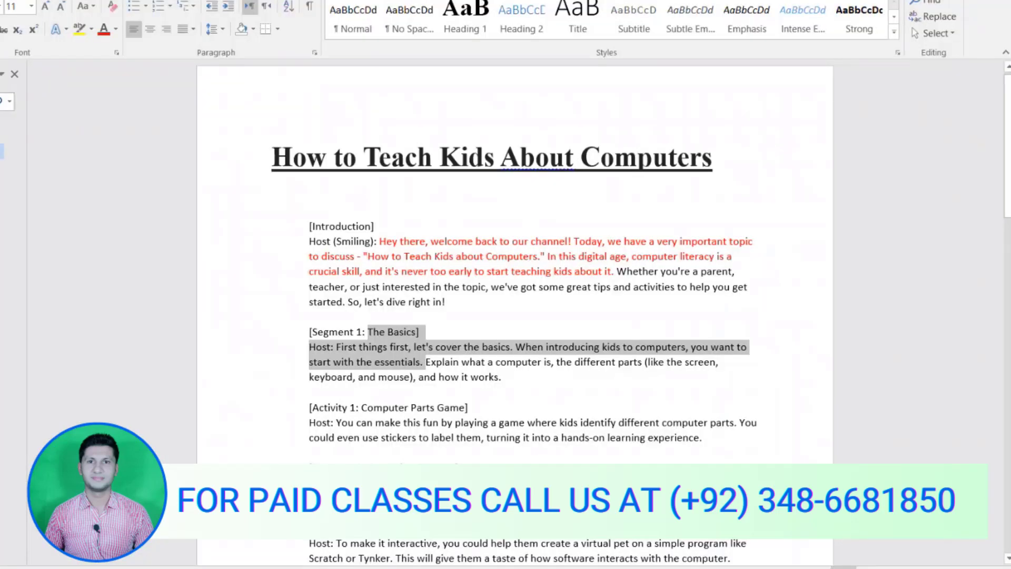
key("alt+Tab")
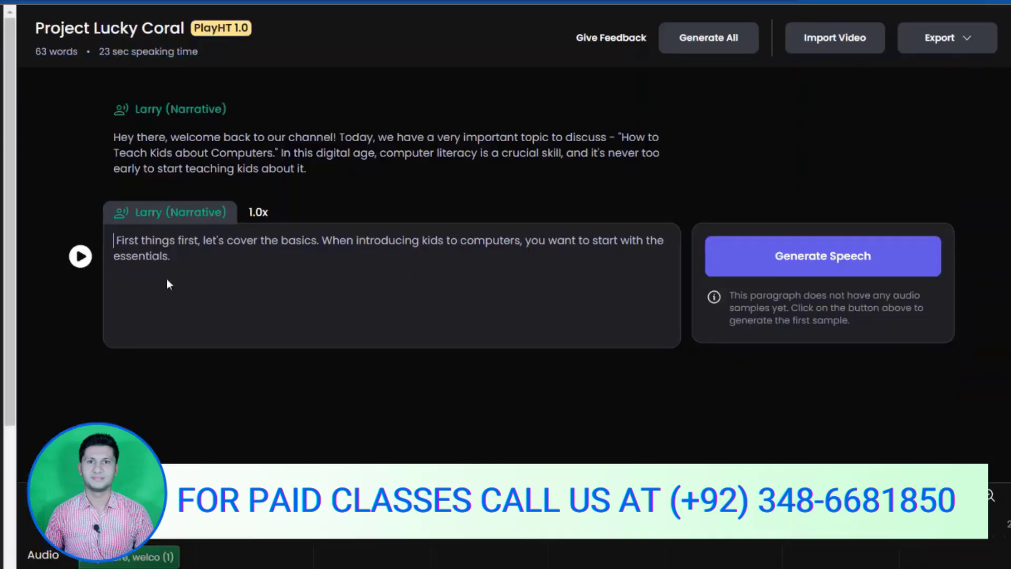
type("Step 01 ")
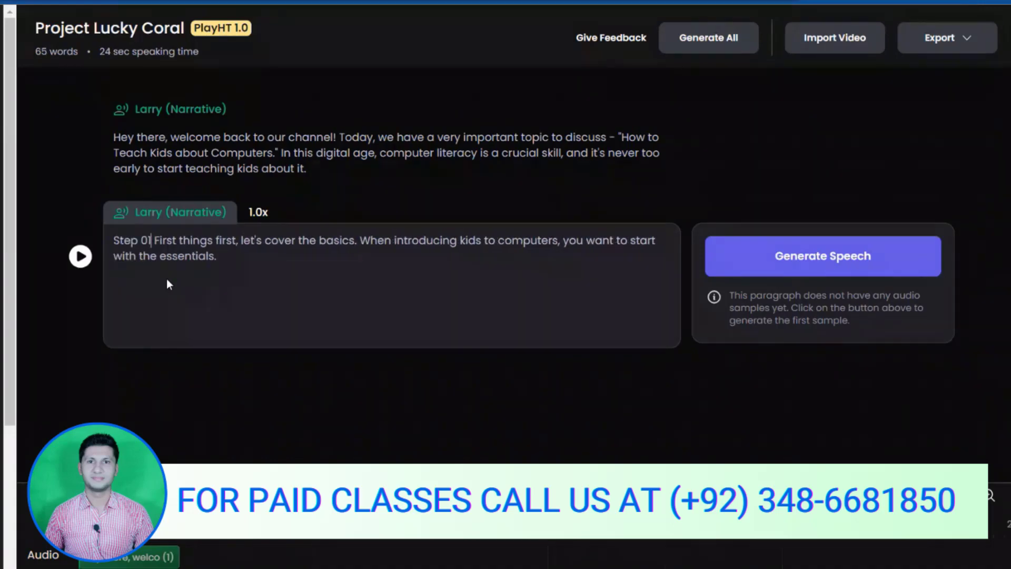
type("ne:")
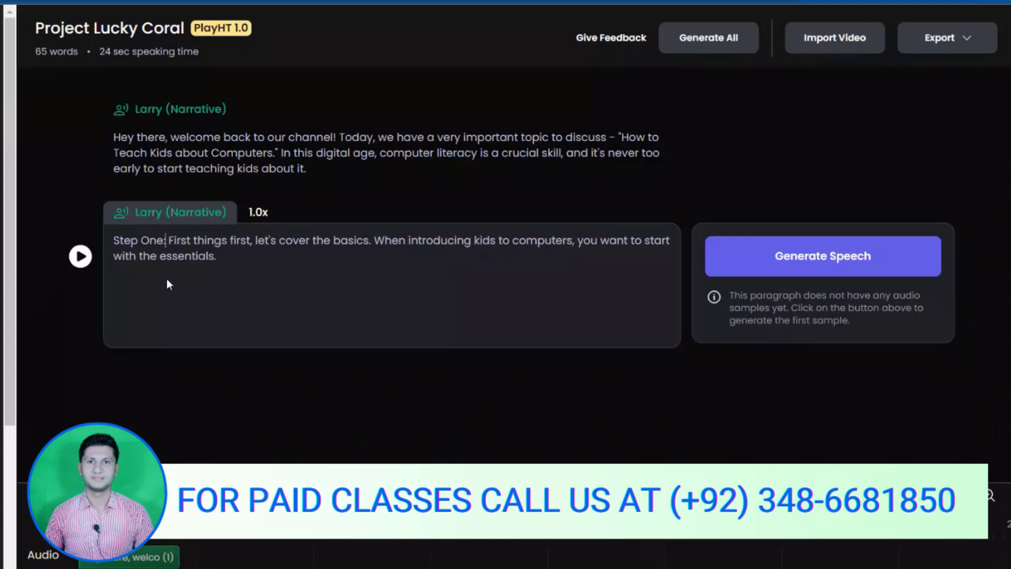
type(" T")
type("each ab")
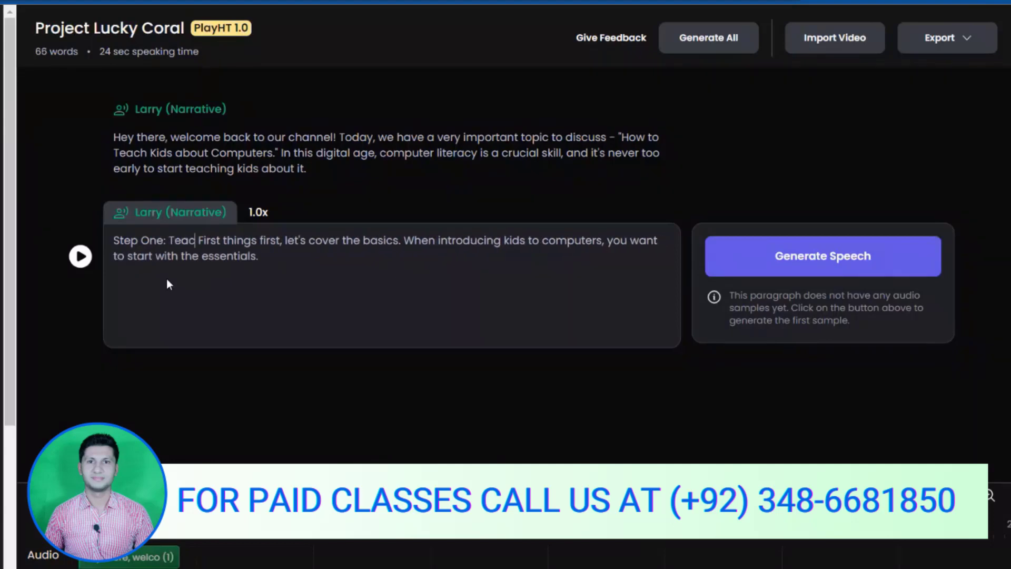
type("out Com,pu")
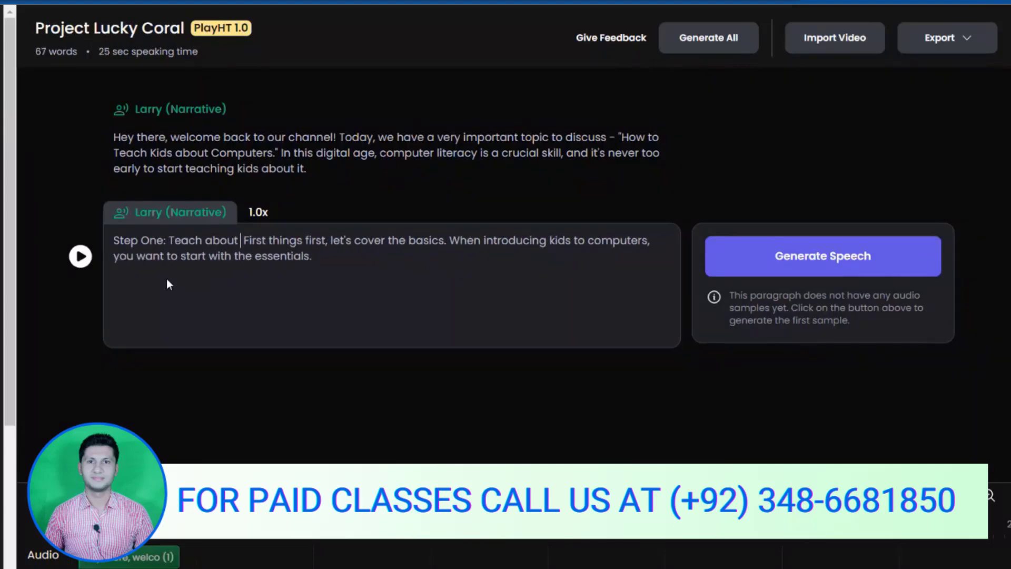
key("BackSpace")
key("BackSpace")
key("BackSpace")
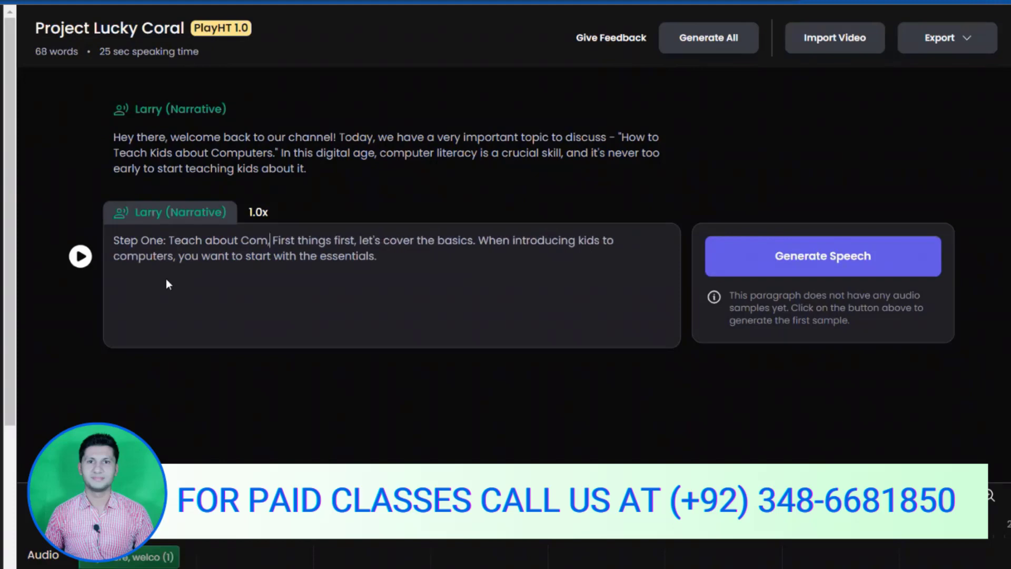
type("puter ")
type("basics")
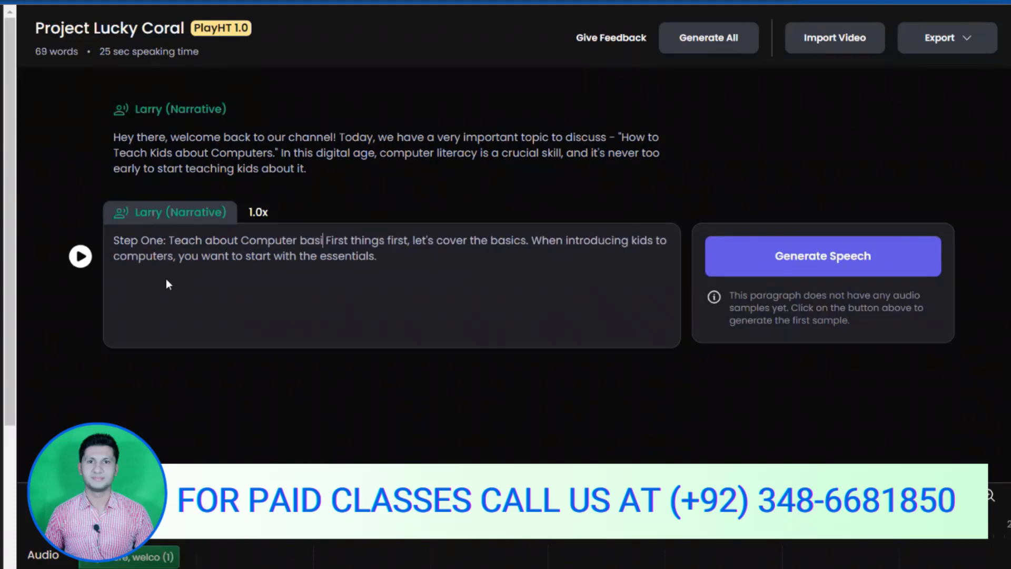
type(".")
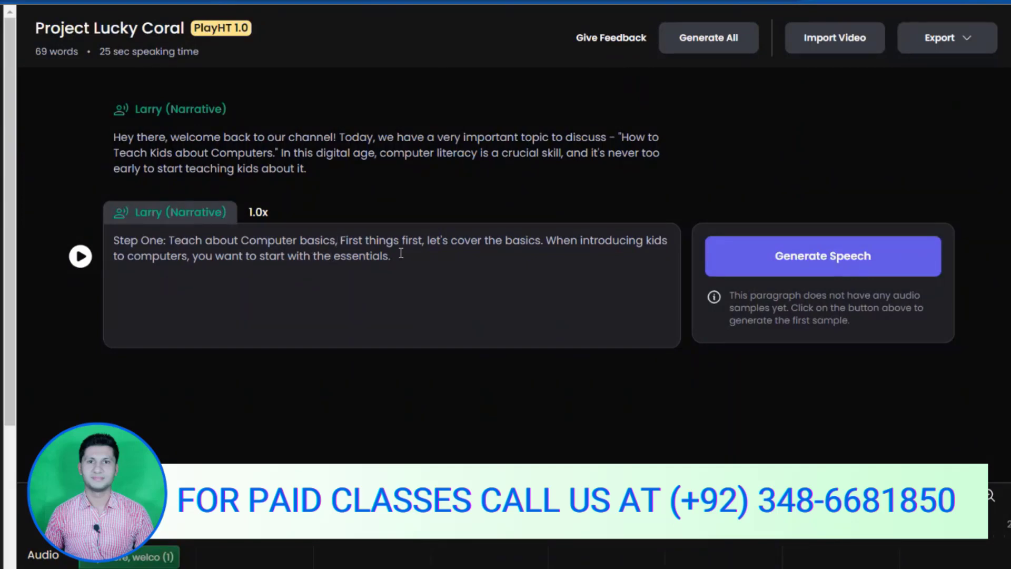
Delete the word "first" after "First things" in the second paragraph and generate its speech
double_click(352, 241)
key("BackSpace")
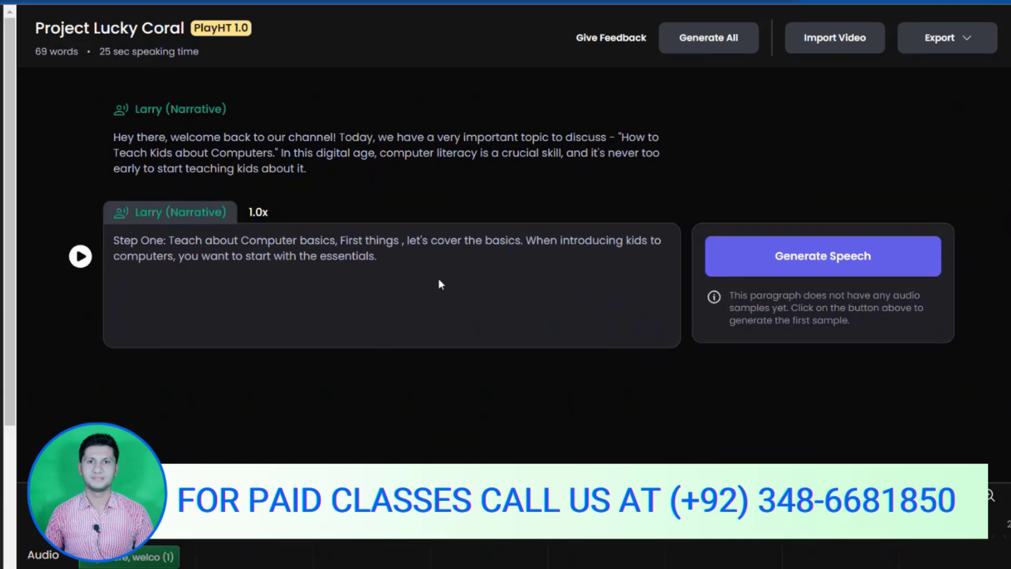
left_click(761, 268)
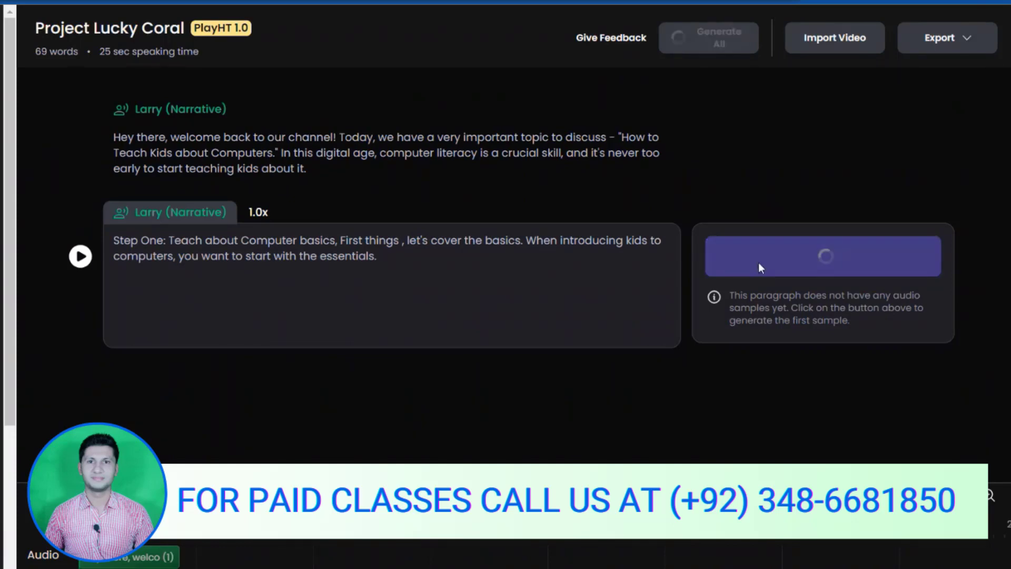